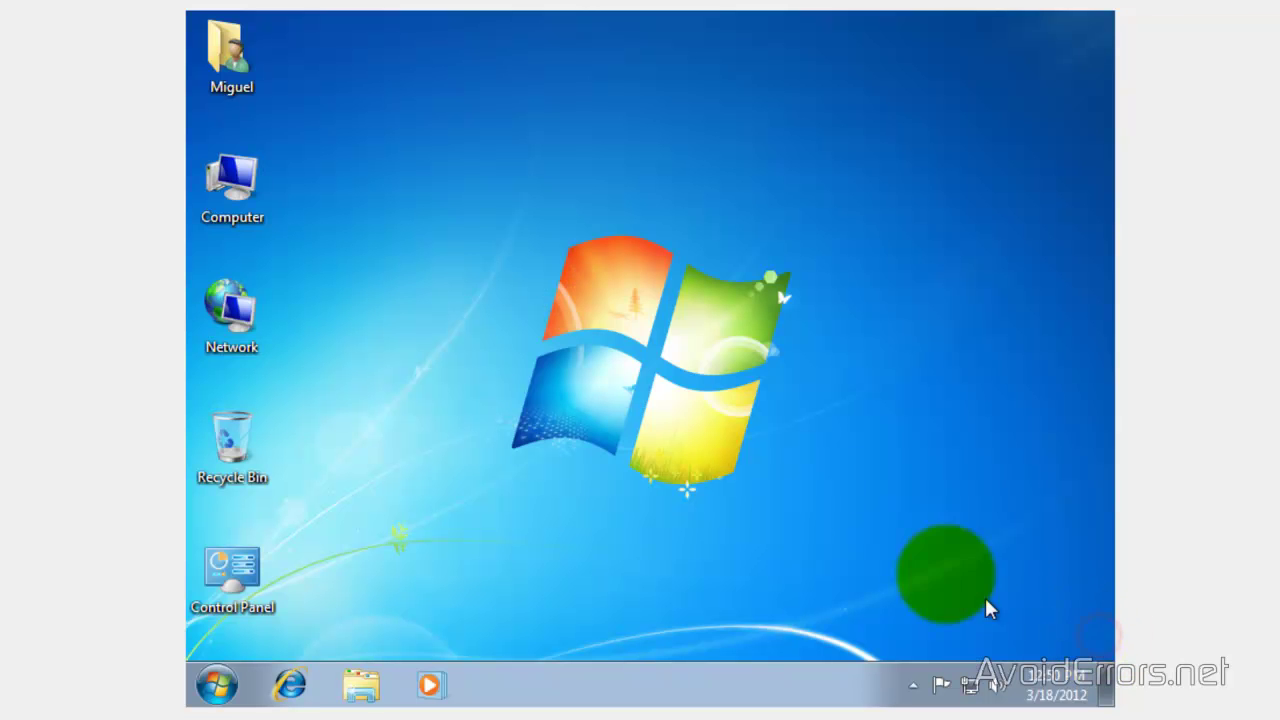
# - Select the Computer desktop icon and bring up its context menu
pyautogui.click(235, 206)
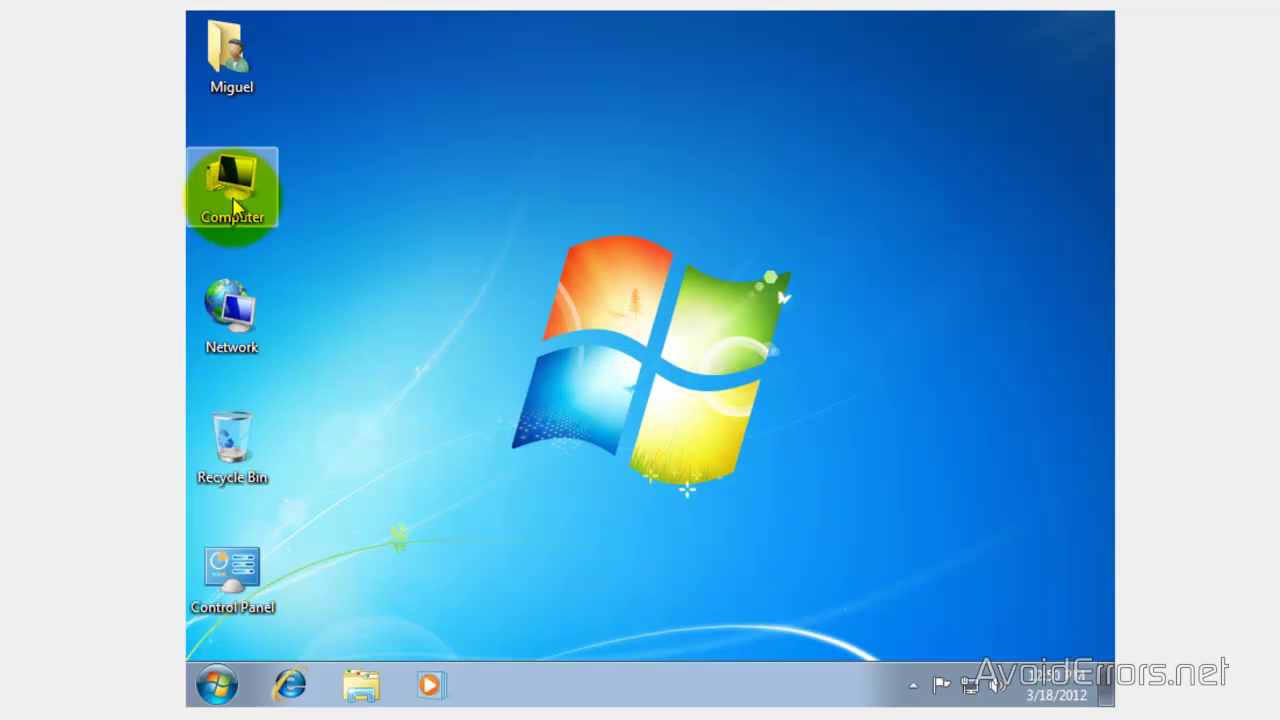
pyautogui.rightClick(235, 206)
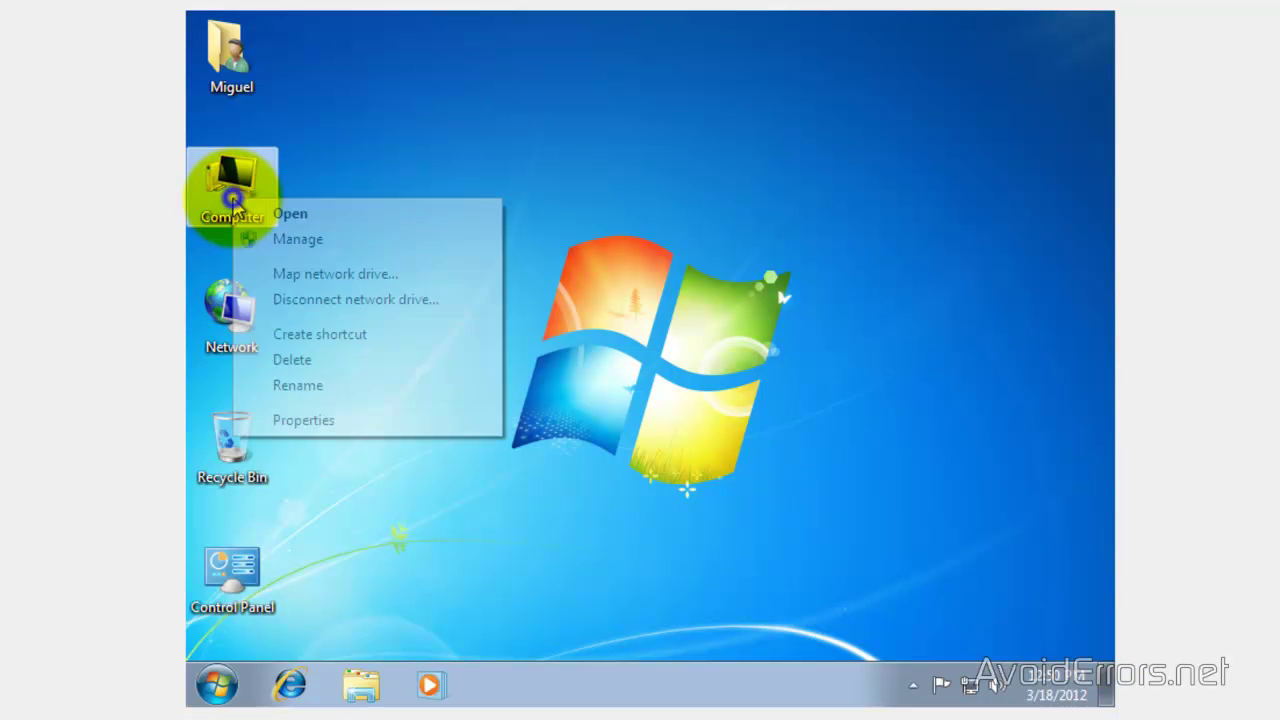
# - Open Disk Management in Computer Management and bring up options for the 40.47 GB unallocated space
pyautogui.click(290, 250)
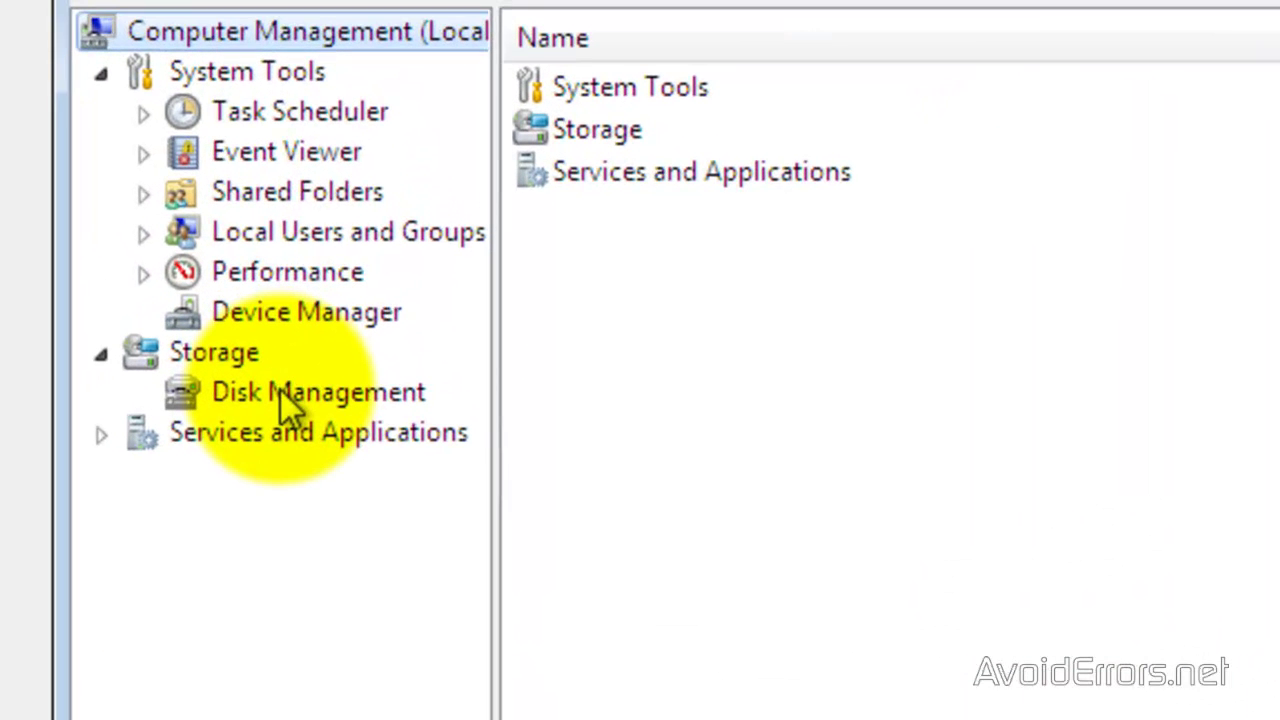
pyautogui.click(280, 391)
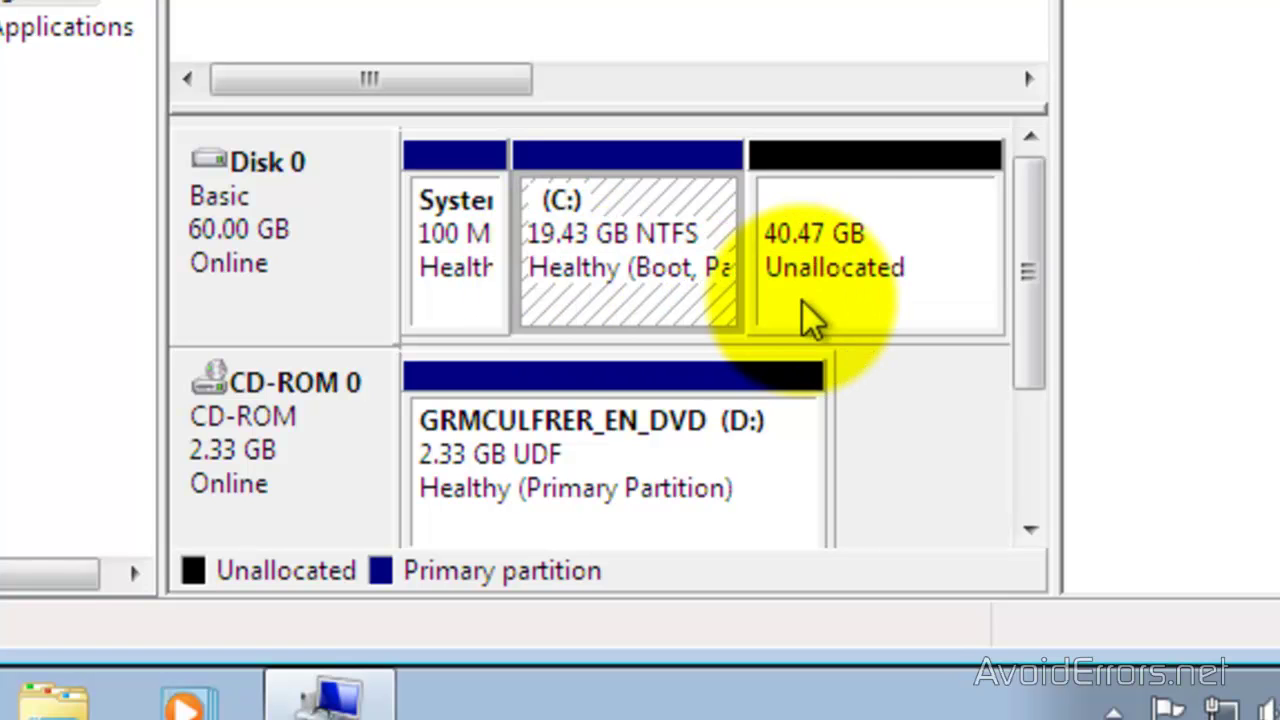
pyautogui.rightClick(803, 162)
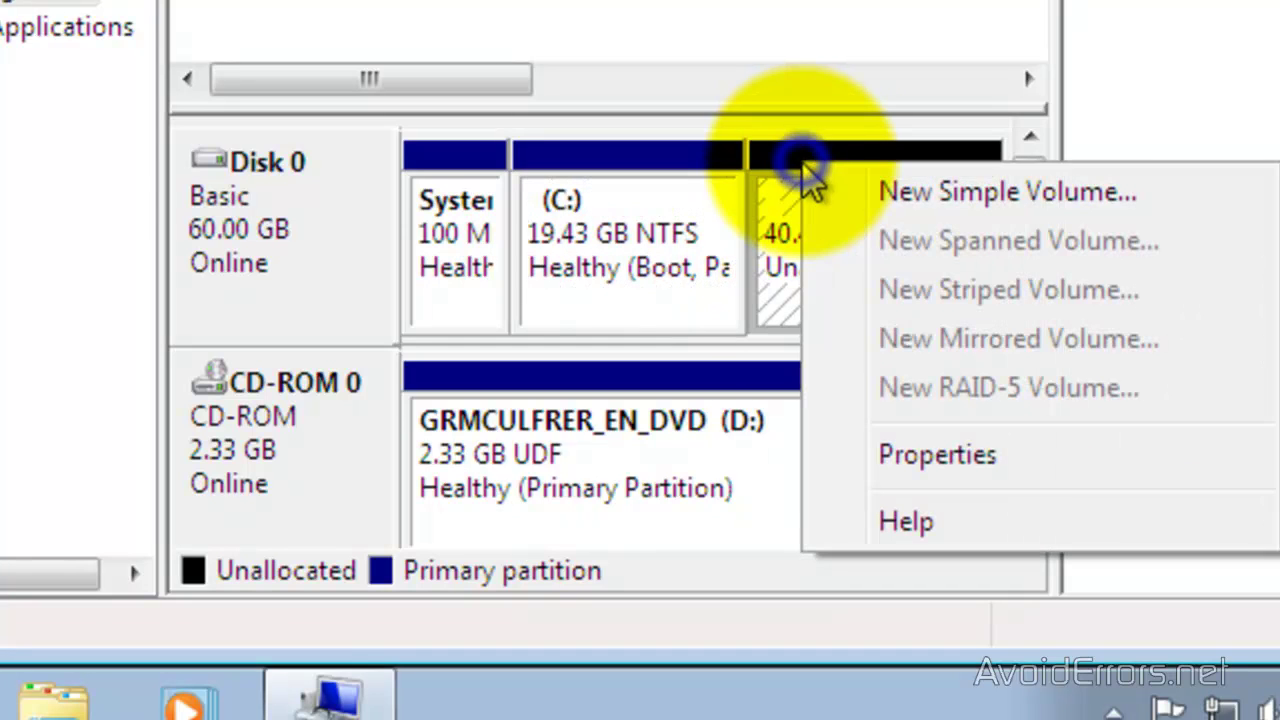
# - Start the New Simple Volume wizard and set the volume size to 25000 MB
pyautogui.click(897, 195)
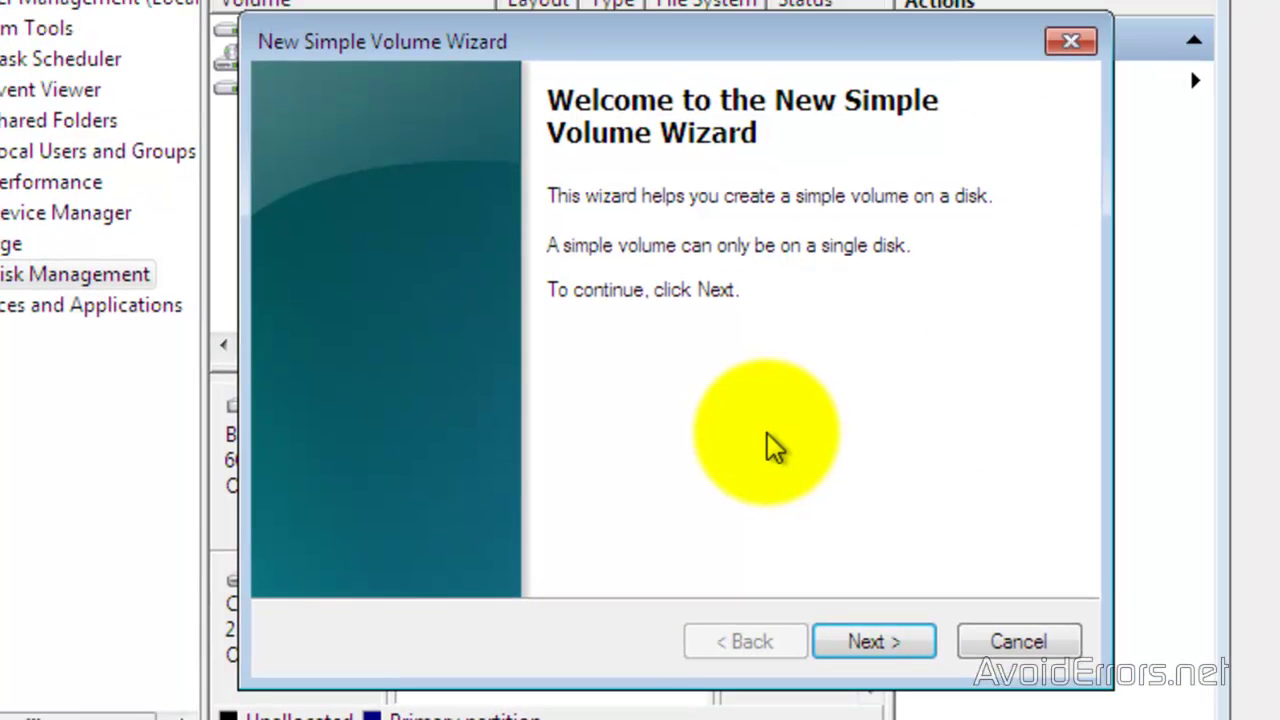
pyautogui.click(834, 646)
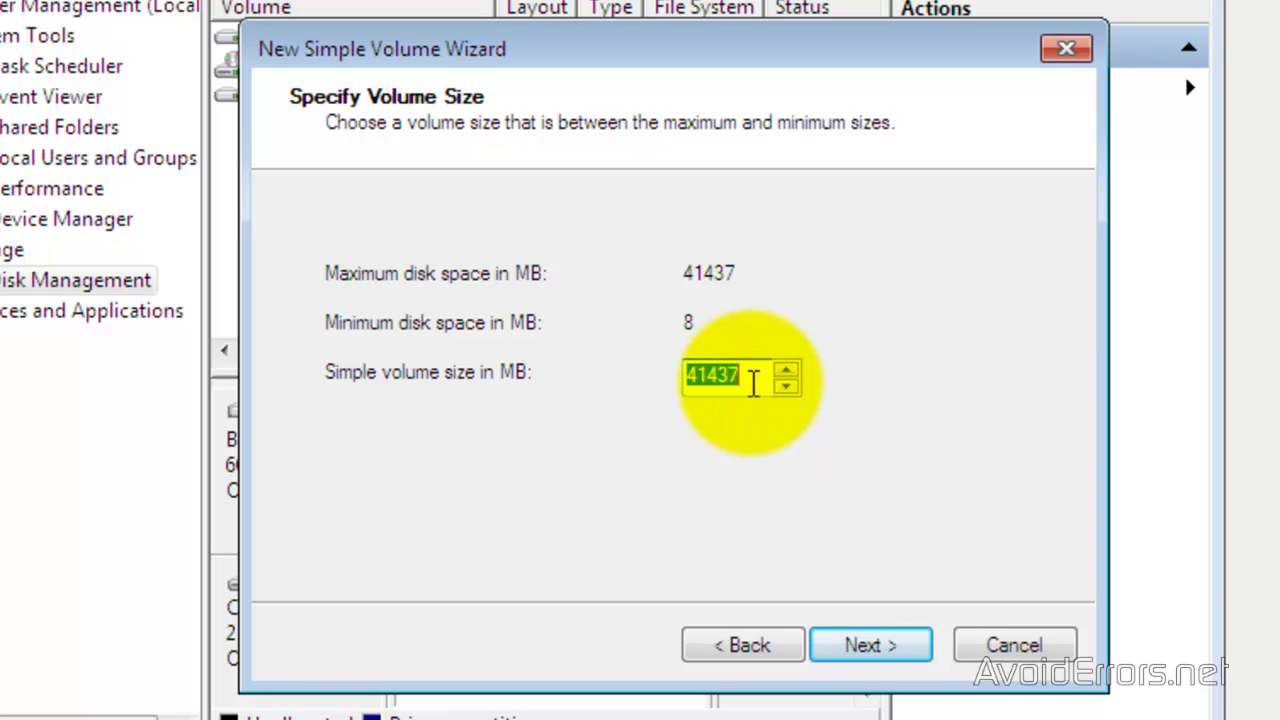
pyautogui.doubleClick(751, 379)
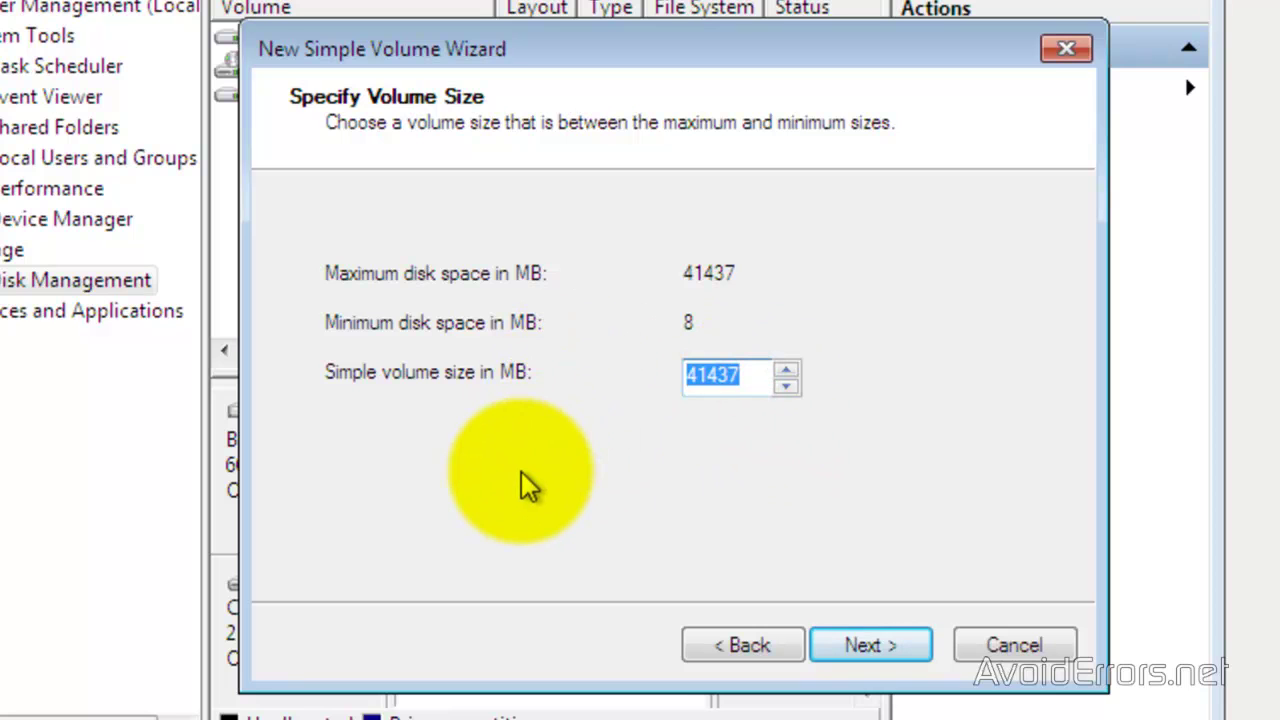
pyautogui.write('25')
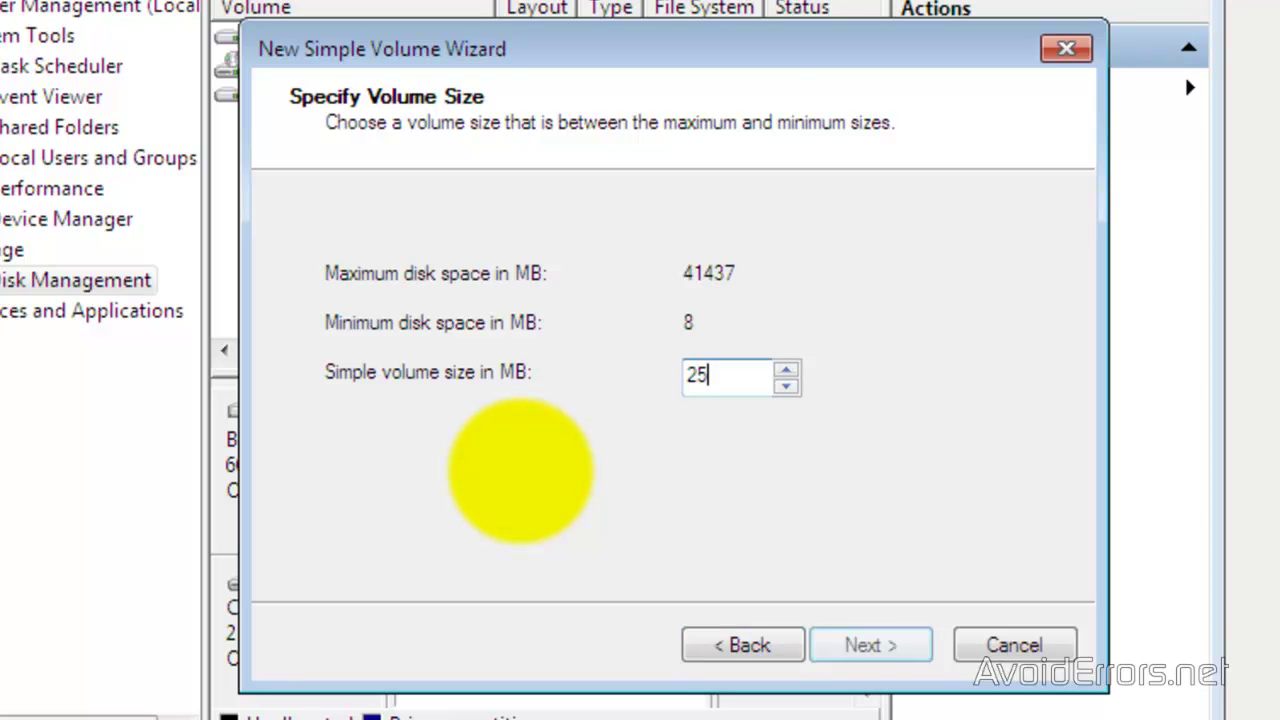
pyautogui.write('000')
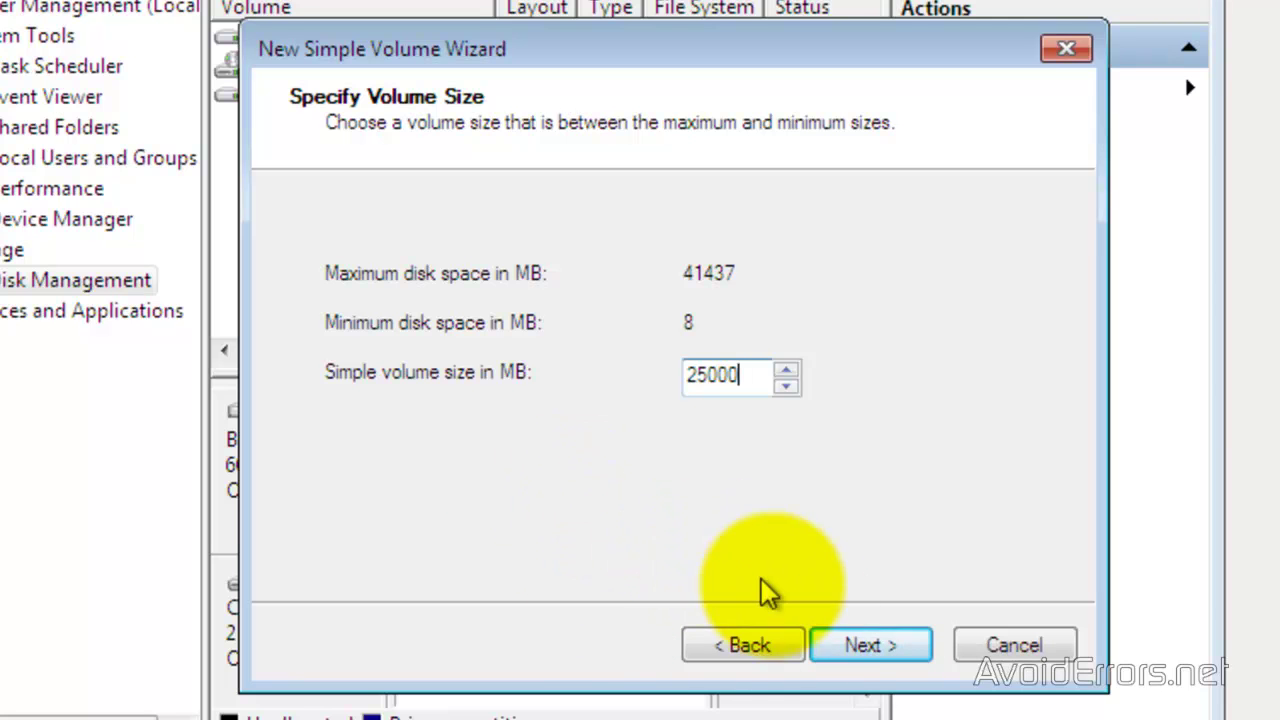
pyautogui.click(842, 650)
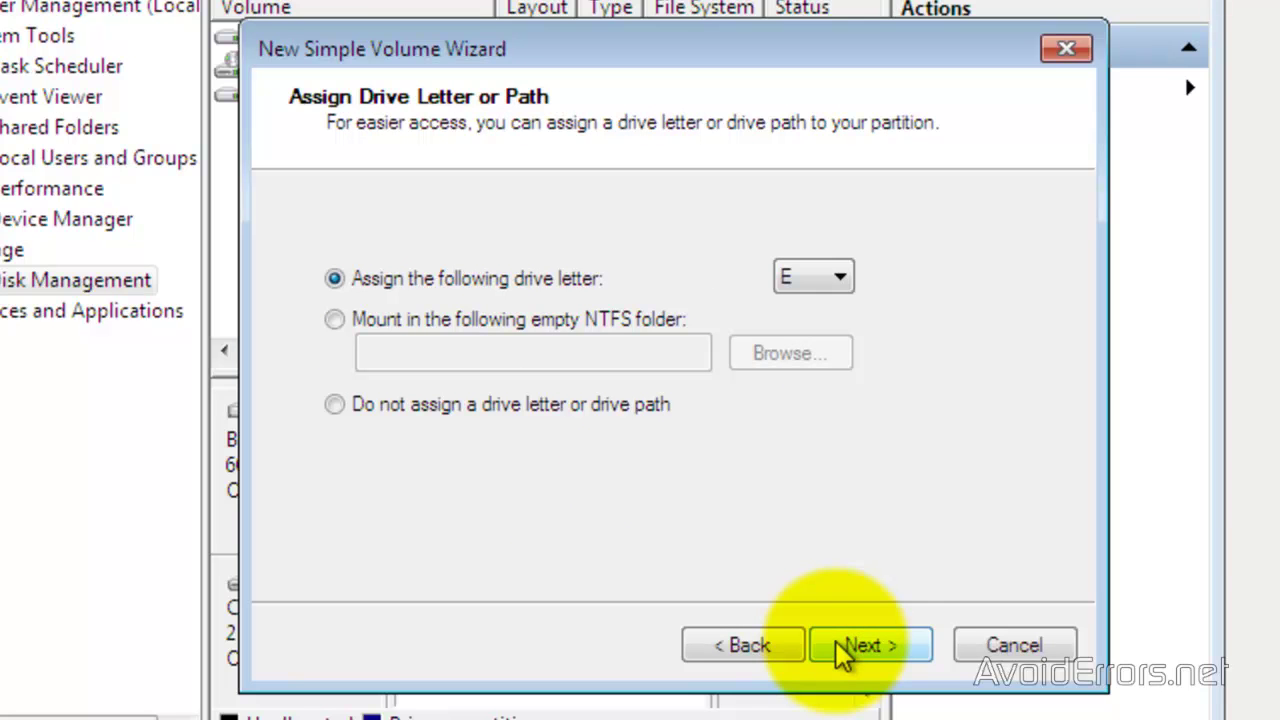
# - Assign drive letter Z to the new volume
pyautogui.click(843, 280)
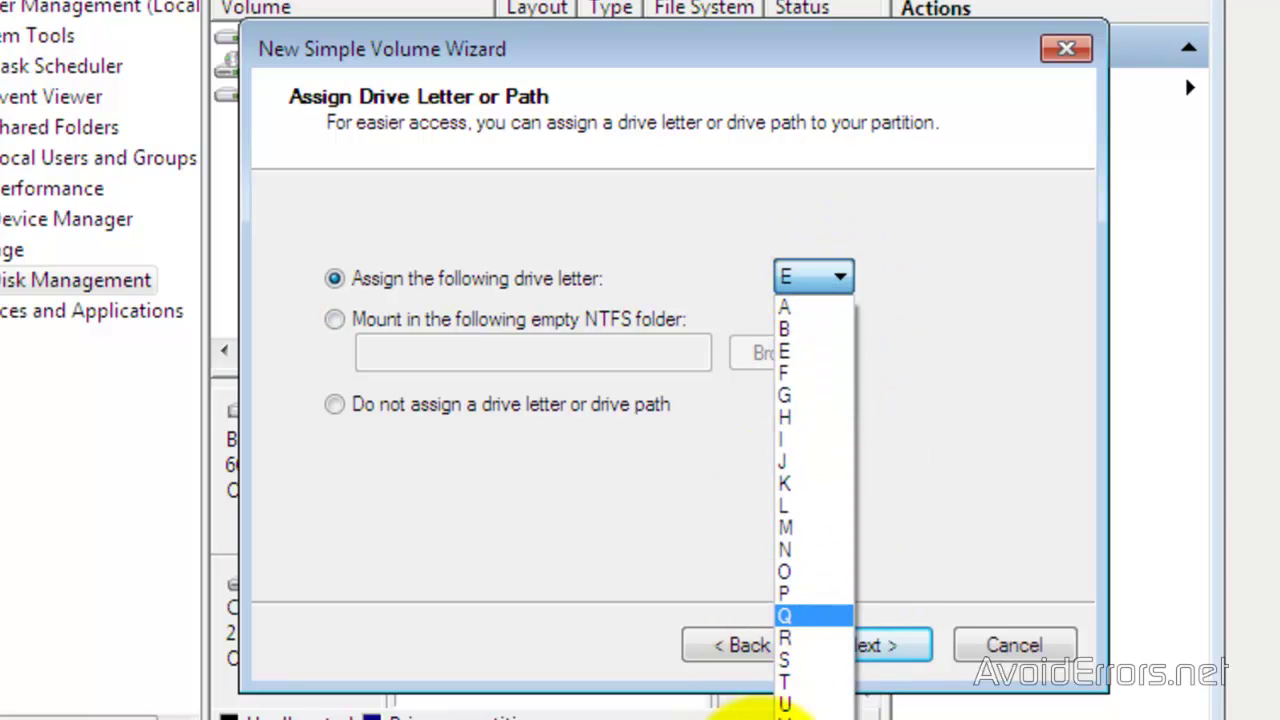
pyautogui.click(785, 716)
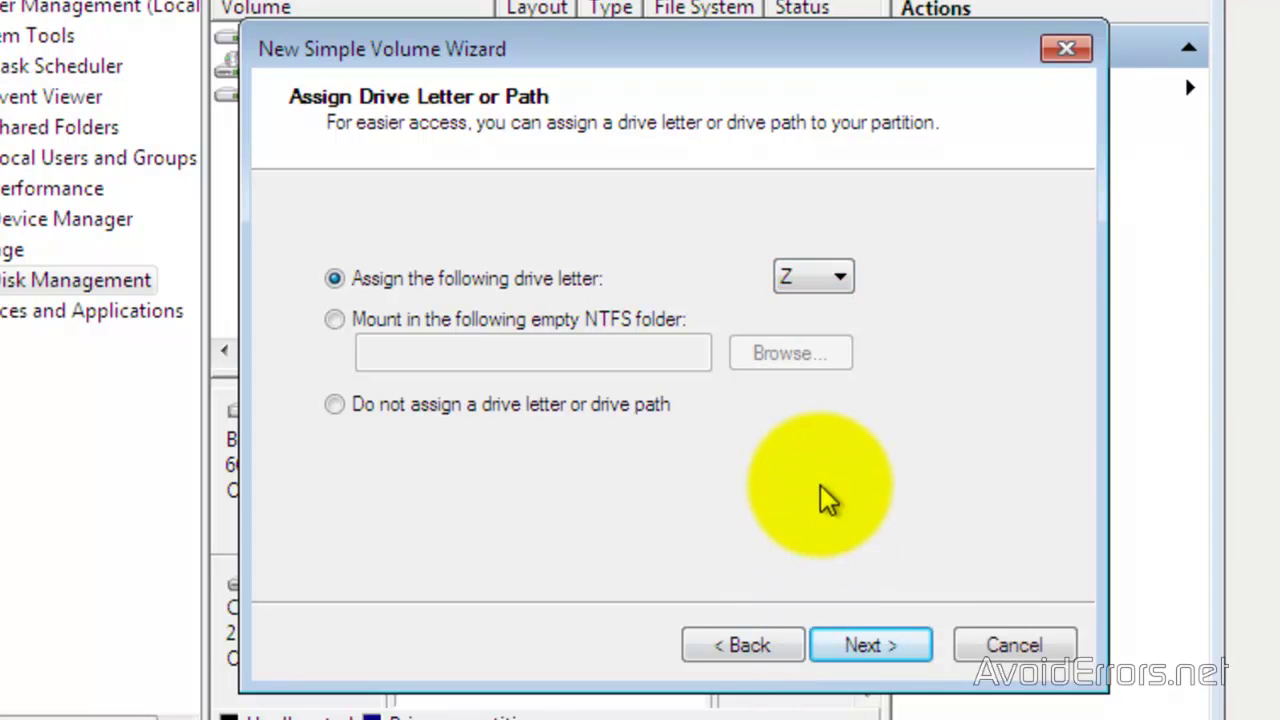
pyautogui.click(880, 648)
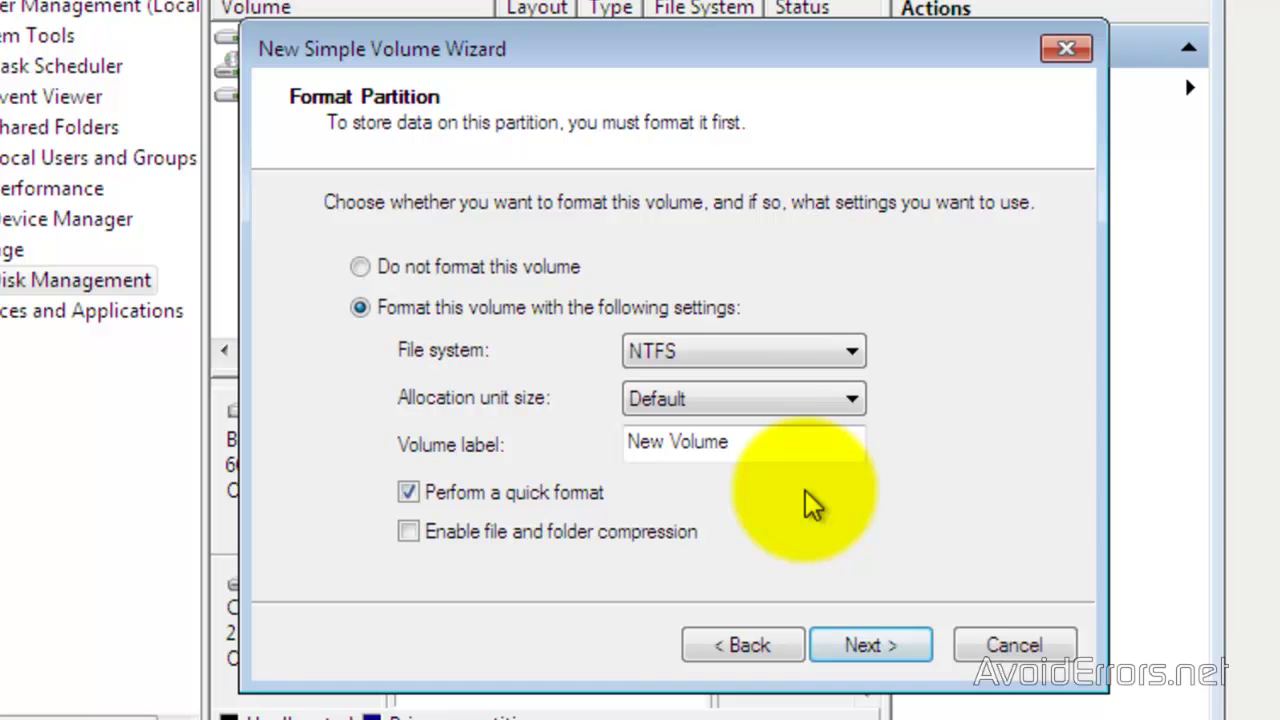
# - Format the volume as NTFS with the label 'Image' and finish the wizard
pyautogui.click(779, 452)
pyautogui.moveTo(727, 450); pyautogui.dragTo(566, 472)
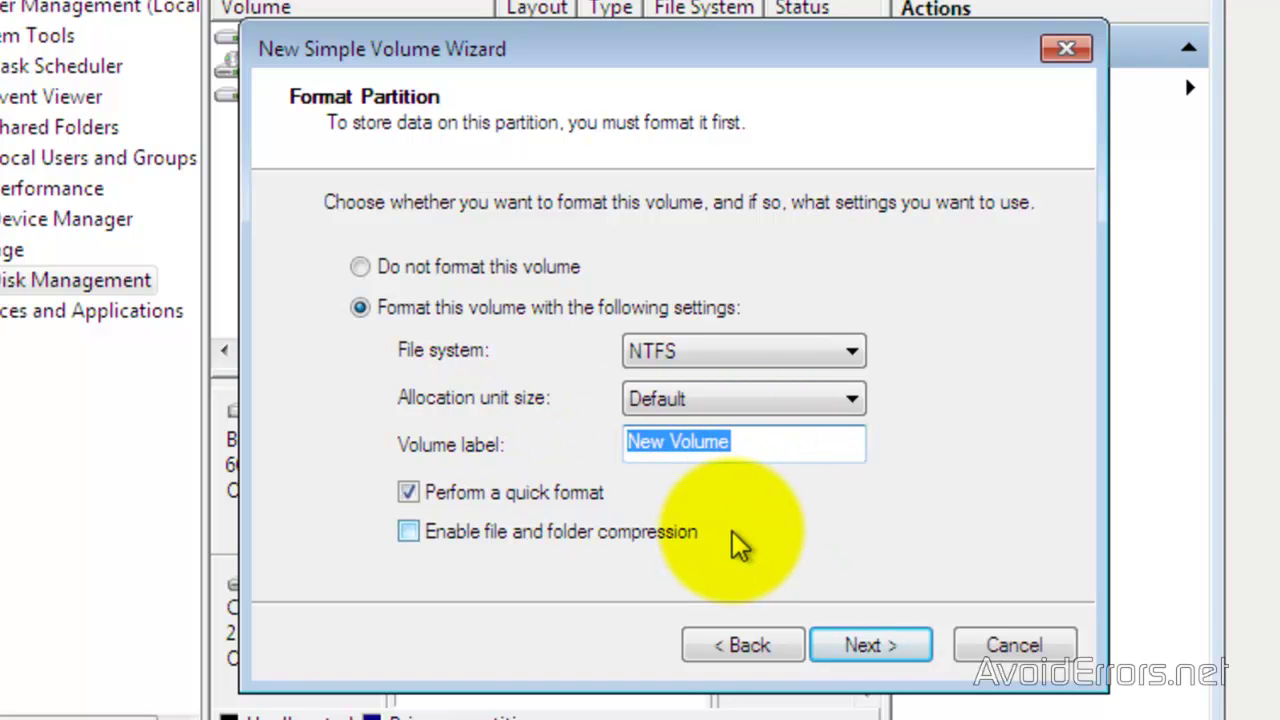
pyautogui.write('Image')
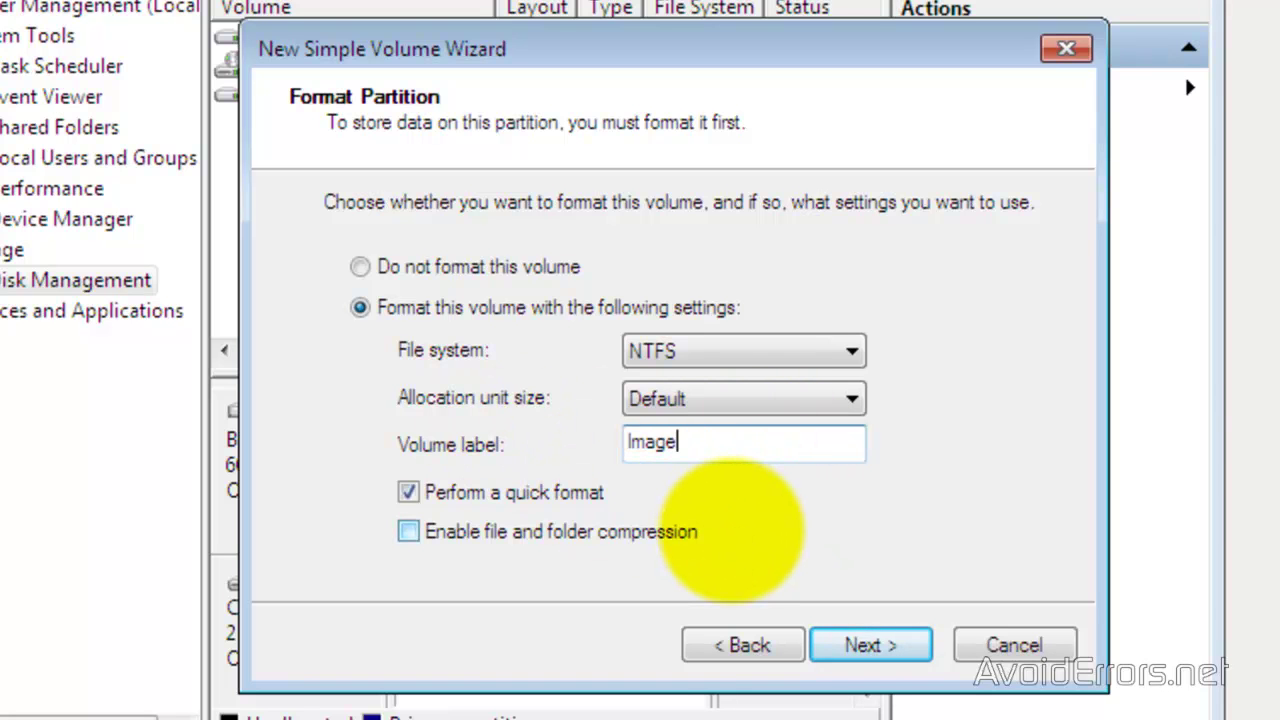
pyautogui.click(866, 647)
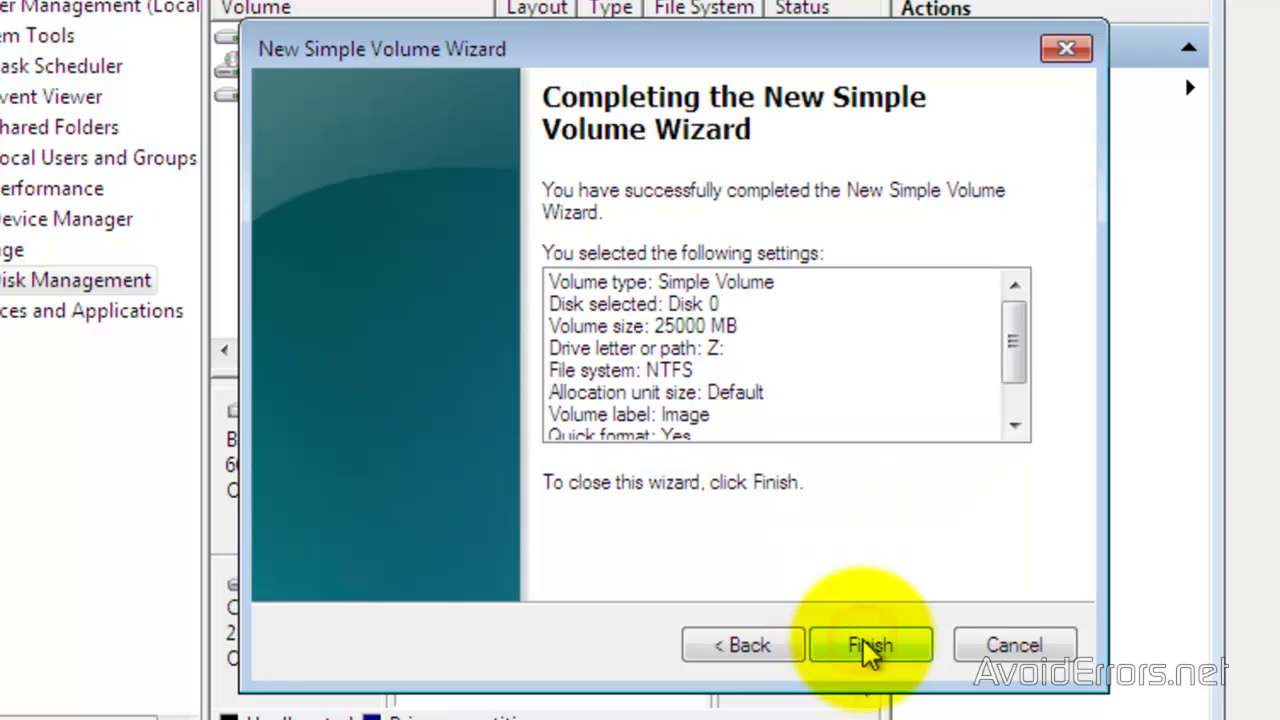
pyautogui.click(870, 647)
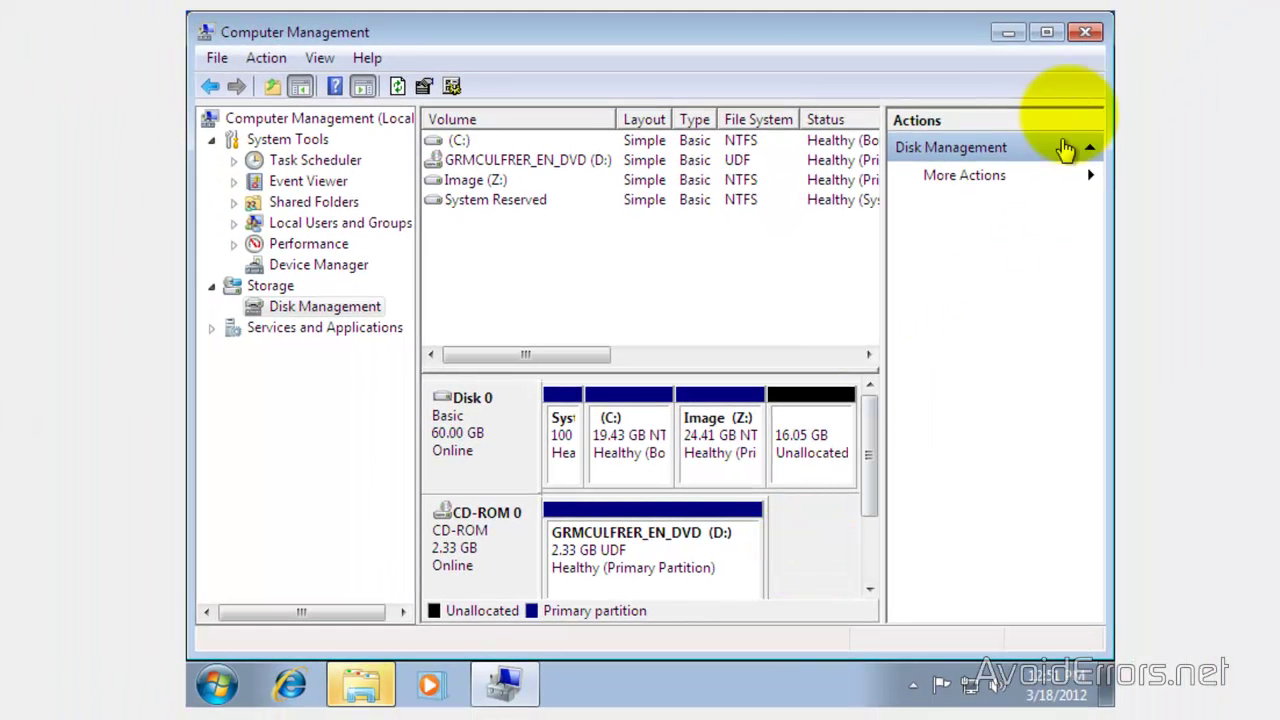
# - Close Computer Management and the AutoPlay prompt for Image (Z:)
pyautogui.click(1088, 33)
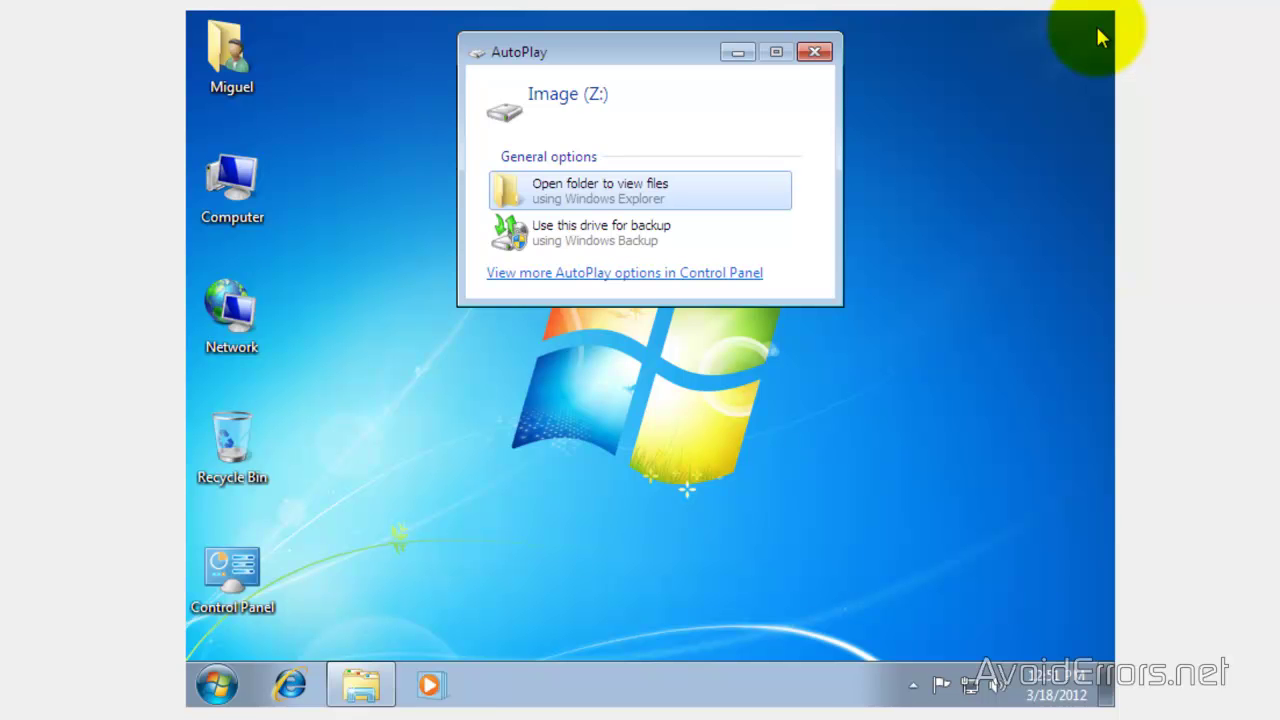
pyautogui.click(815, 52)
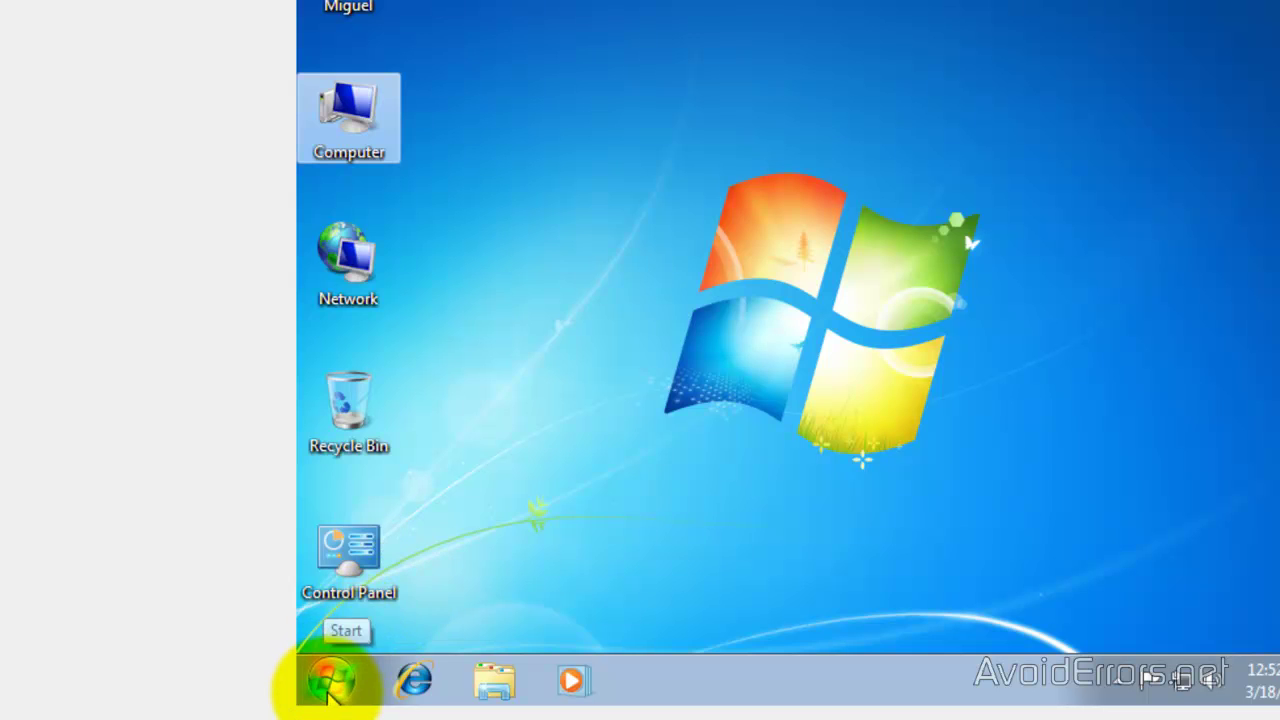
# - Search the Start menu for 'Back' and open Backup and Restore
pyautogui.click(333, 678)
pyautogui.click(370, 611)
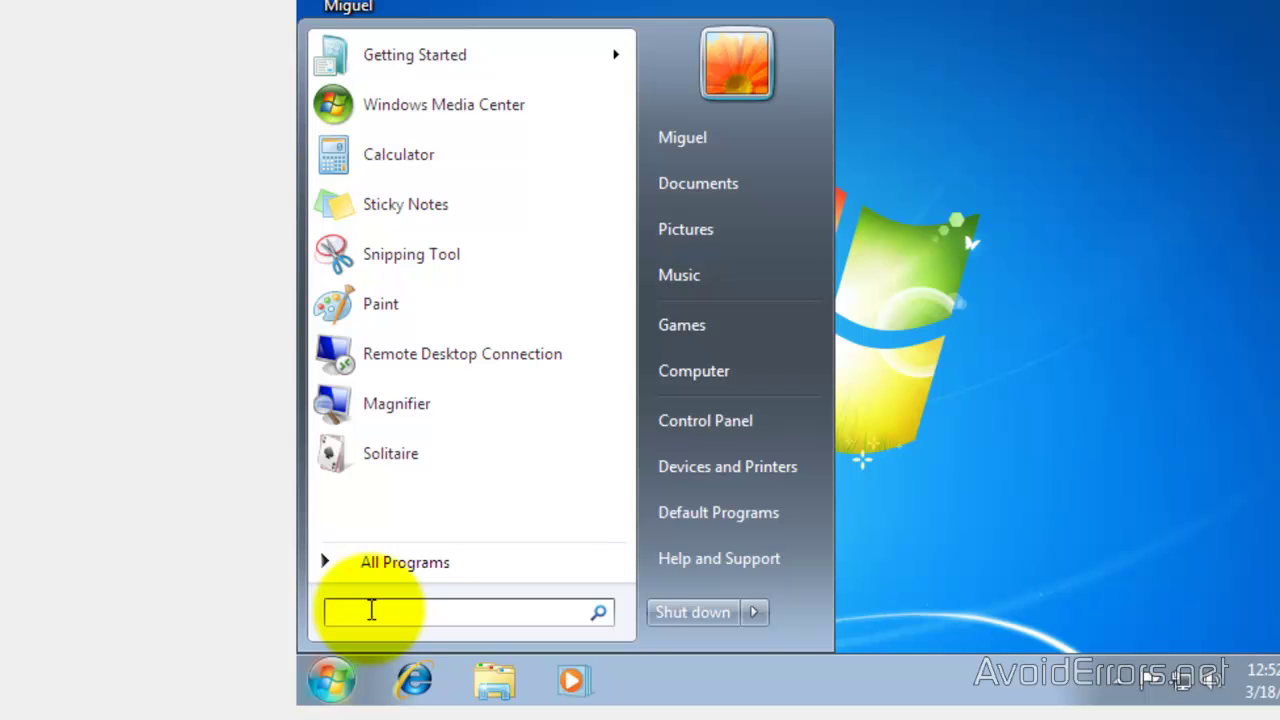
pyautogui.write('Back')
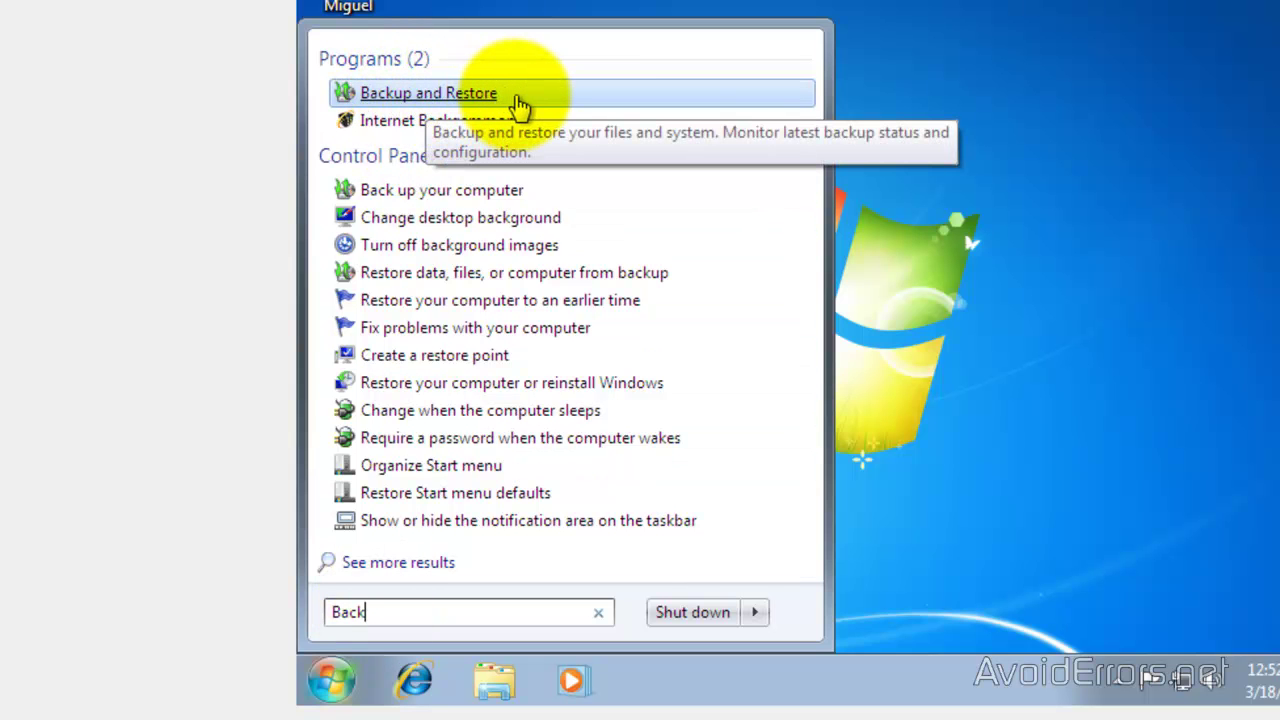
pyautogui.click(519, 104)
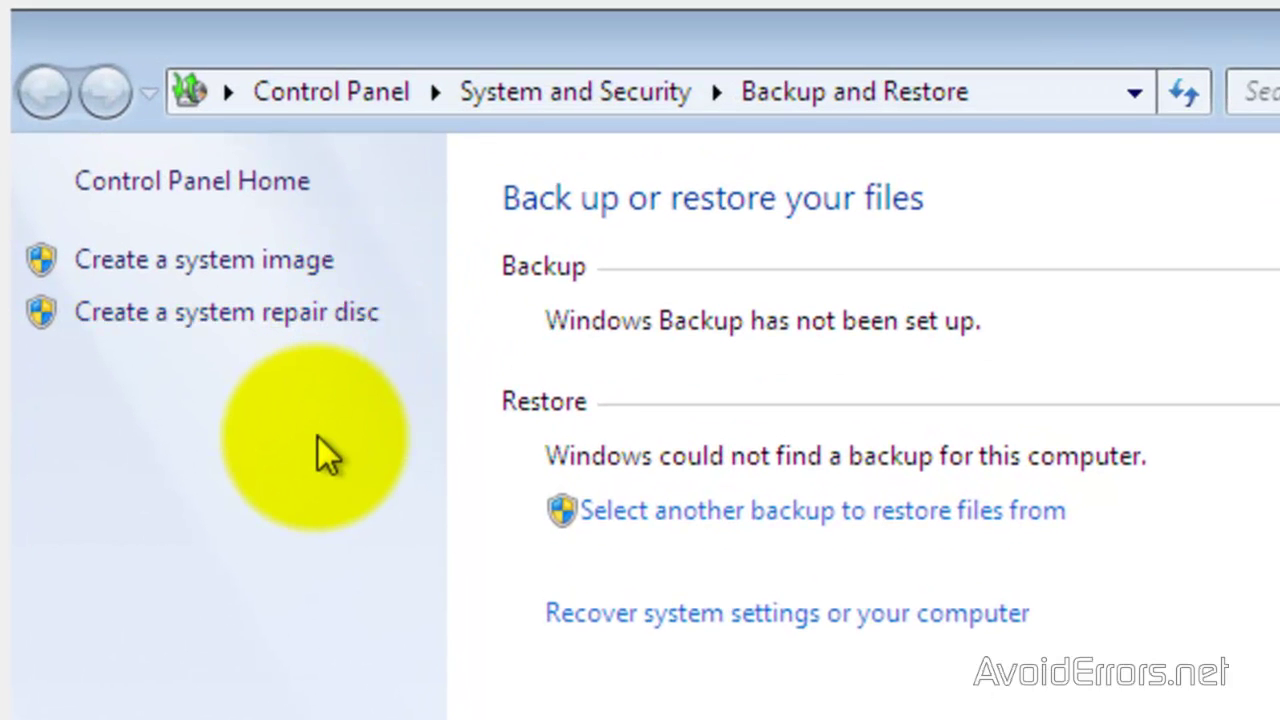
# - Begin Create a system image with Image (Z:) kept as the hard disk destination
pyautogui.click(224, 264)
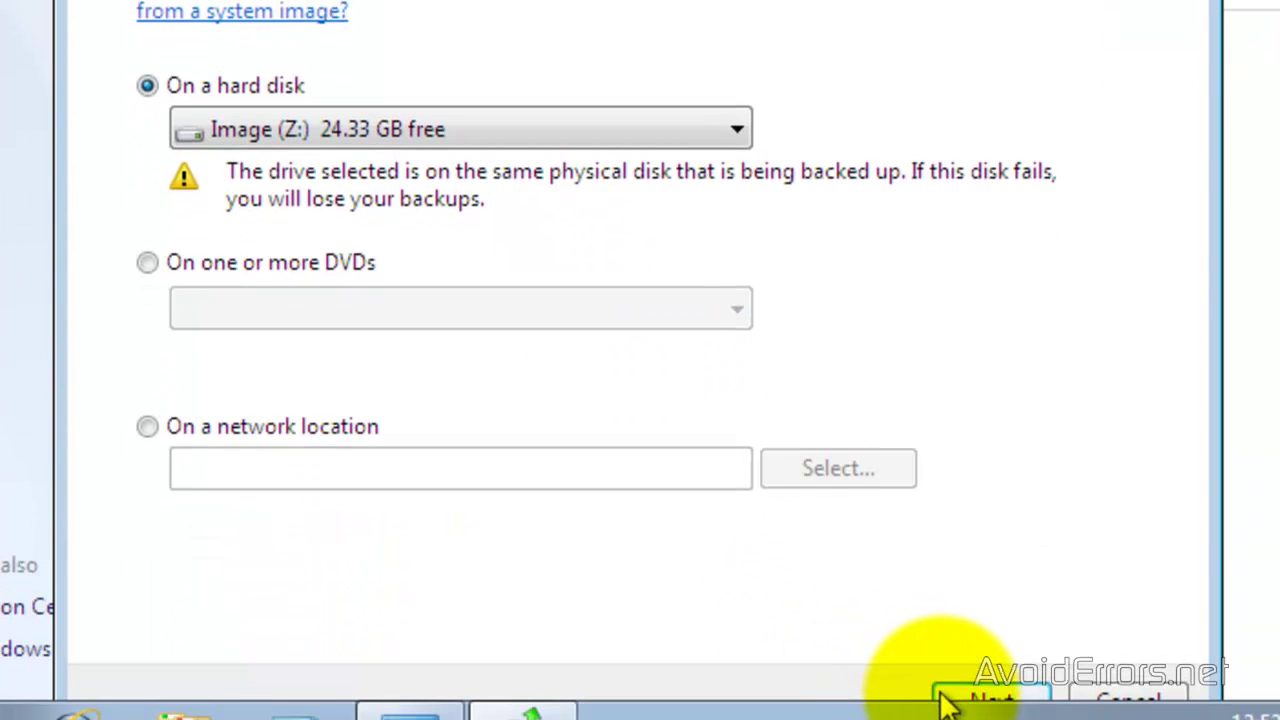
pyautogui.click(955, 705)
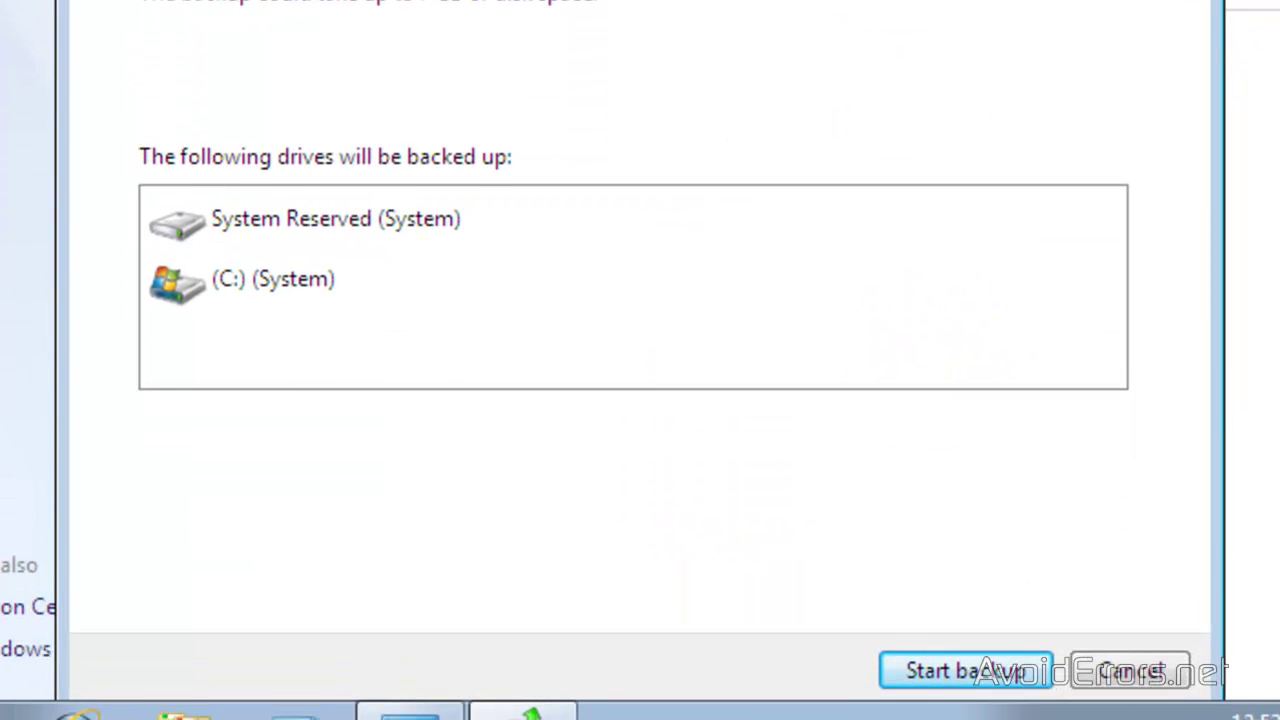
# - Back up System Reserved and C: to Image (Z:) and let the backup complete
pyautogui.click(908, 700)
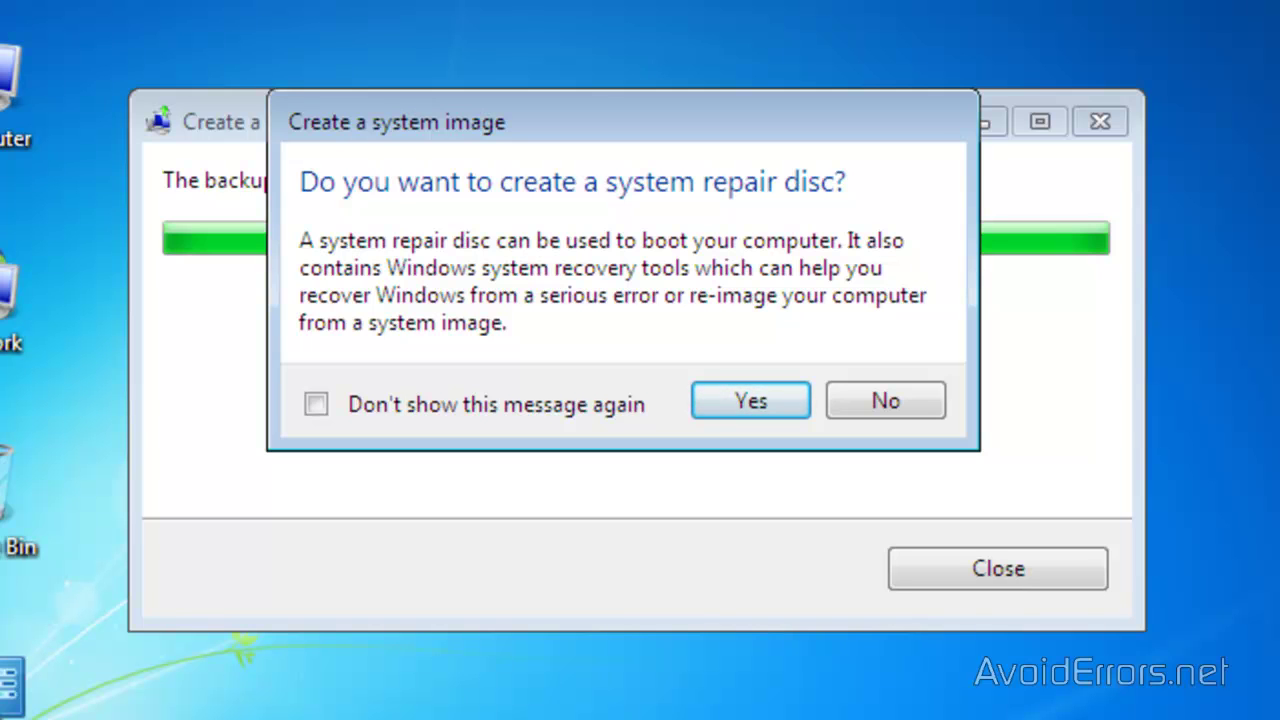
# - Try a system repair disc, dismiss the missing CD/DVD burner error, and close the backup windows
pyautogui.click(748, 424)
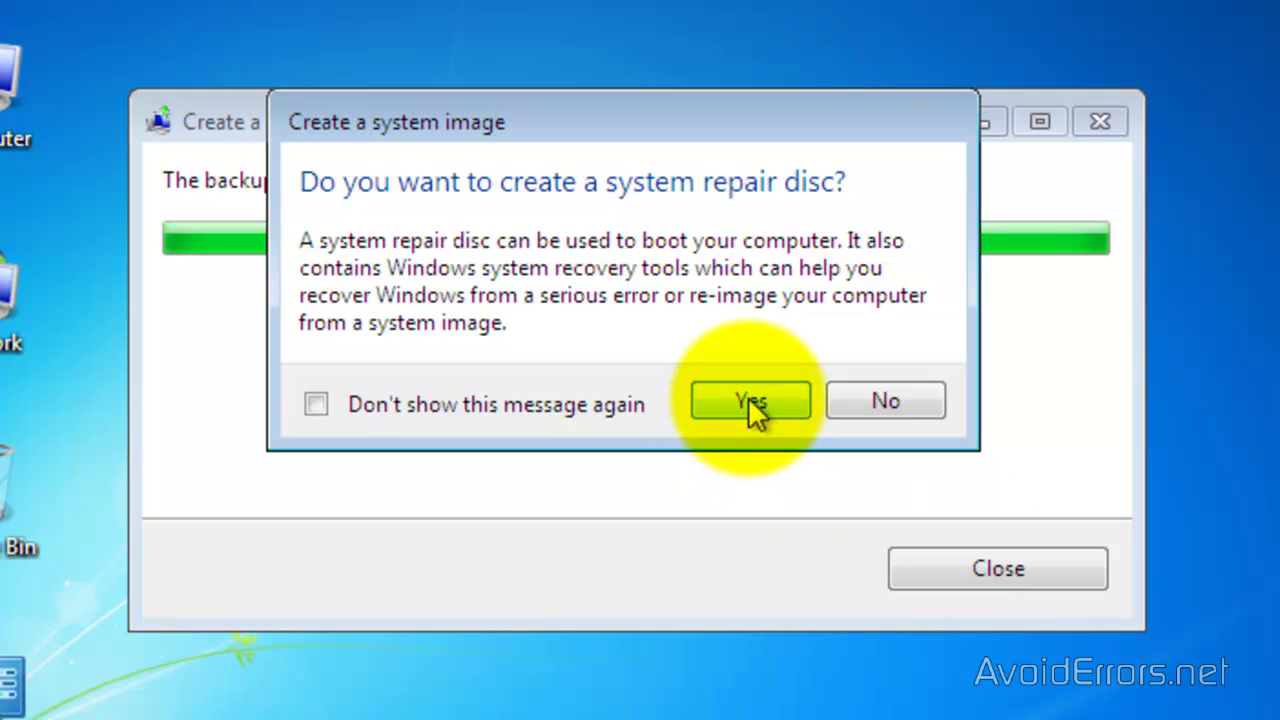
pyautogui.click(750, 400)
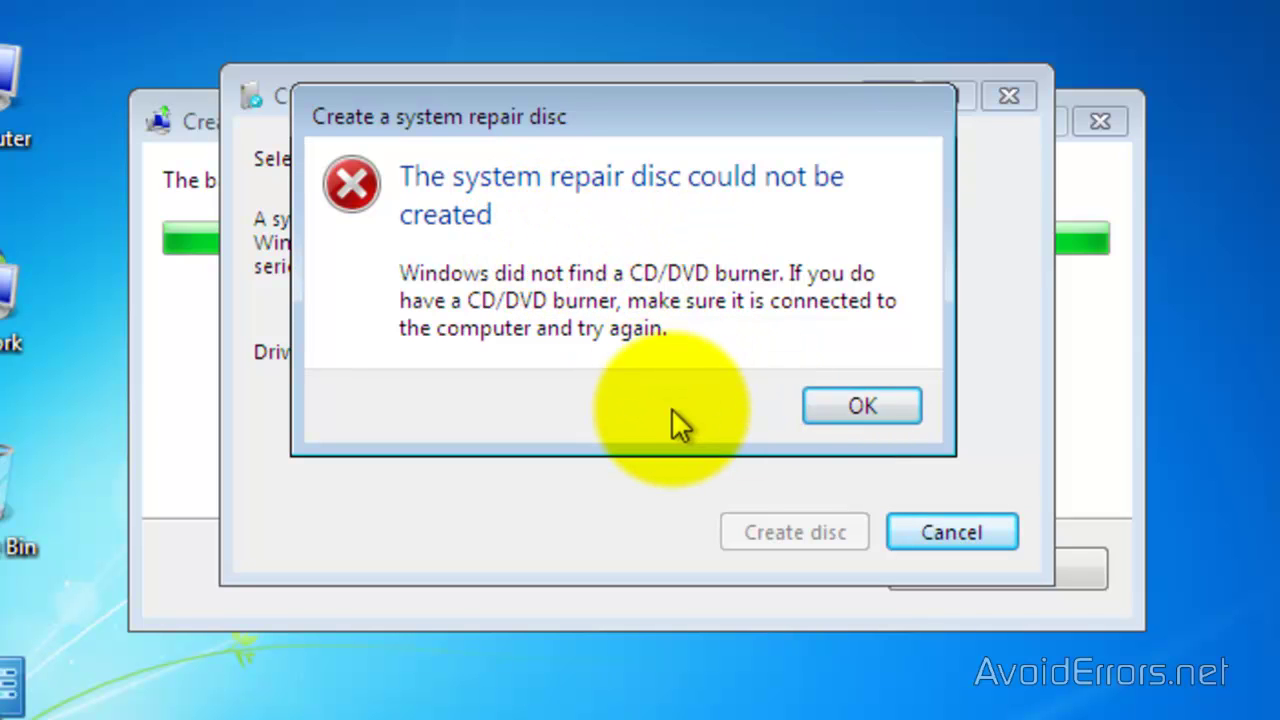
pyautogui.click(860, 410)
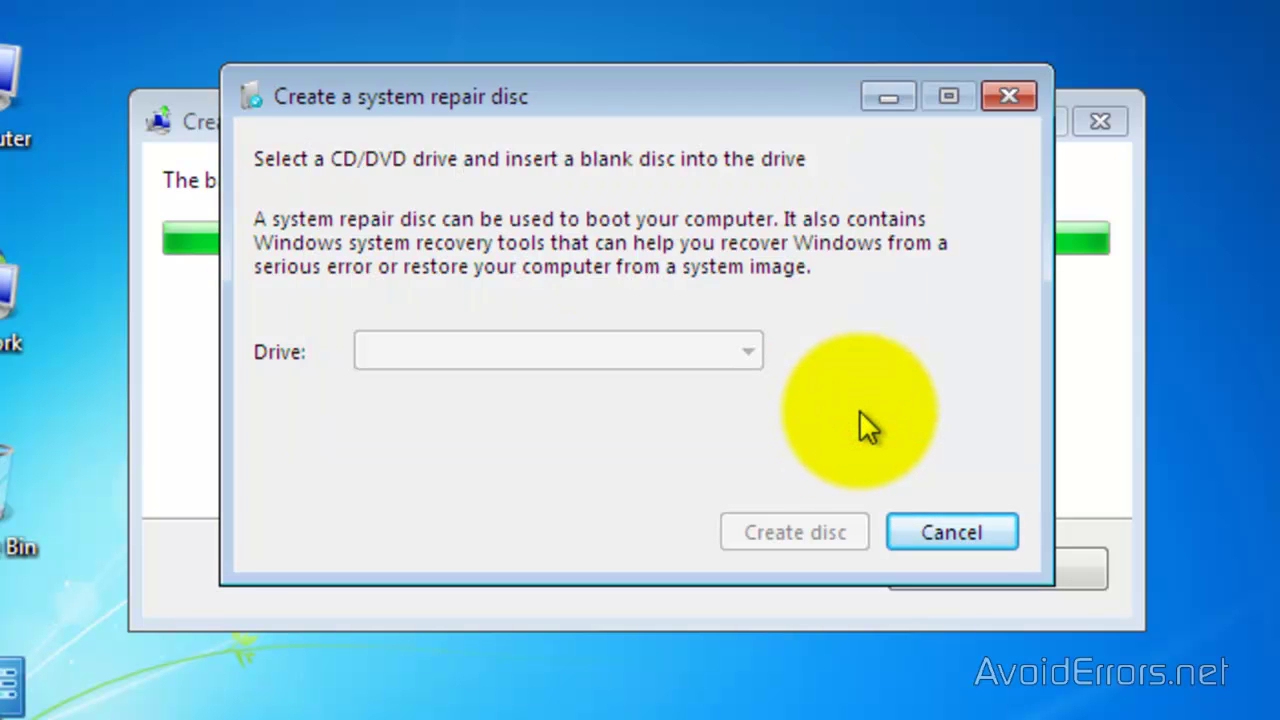
pyautogui.click(940, 533)
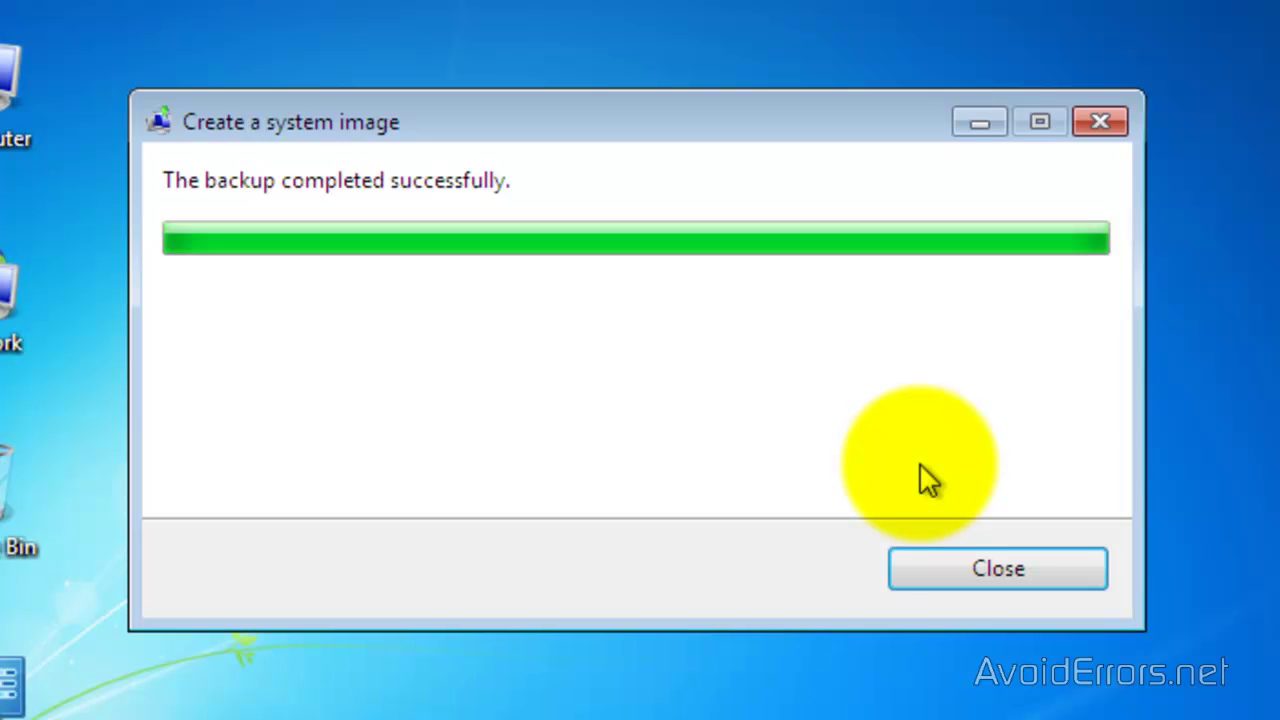
pyautogui.click(947, 566)
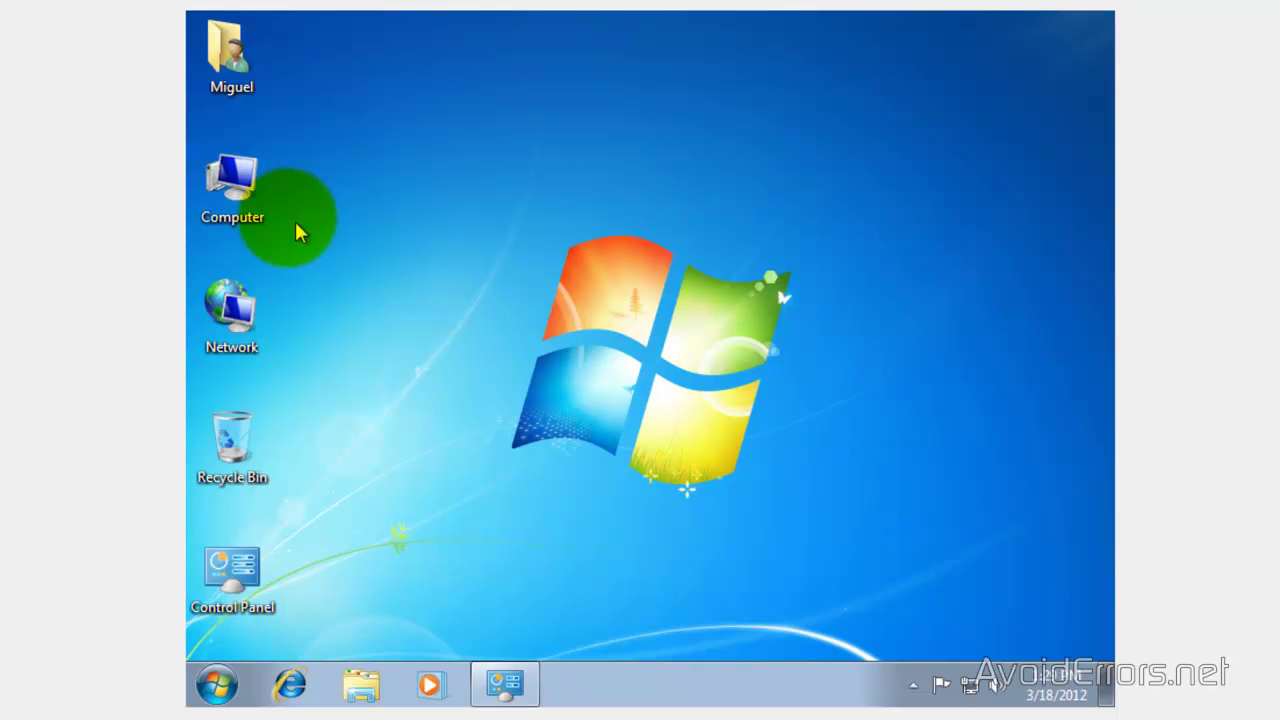
# - Open Computer Management from the Computer icon's context menu
pyautogui.click(230, 193)
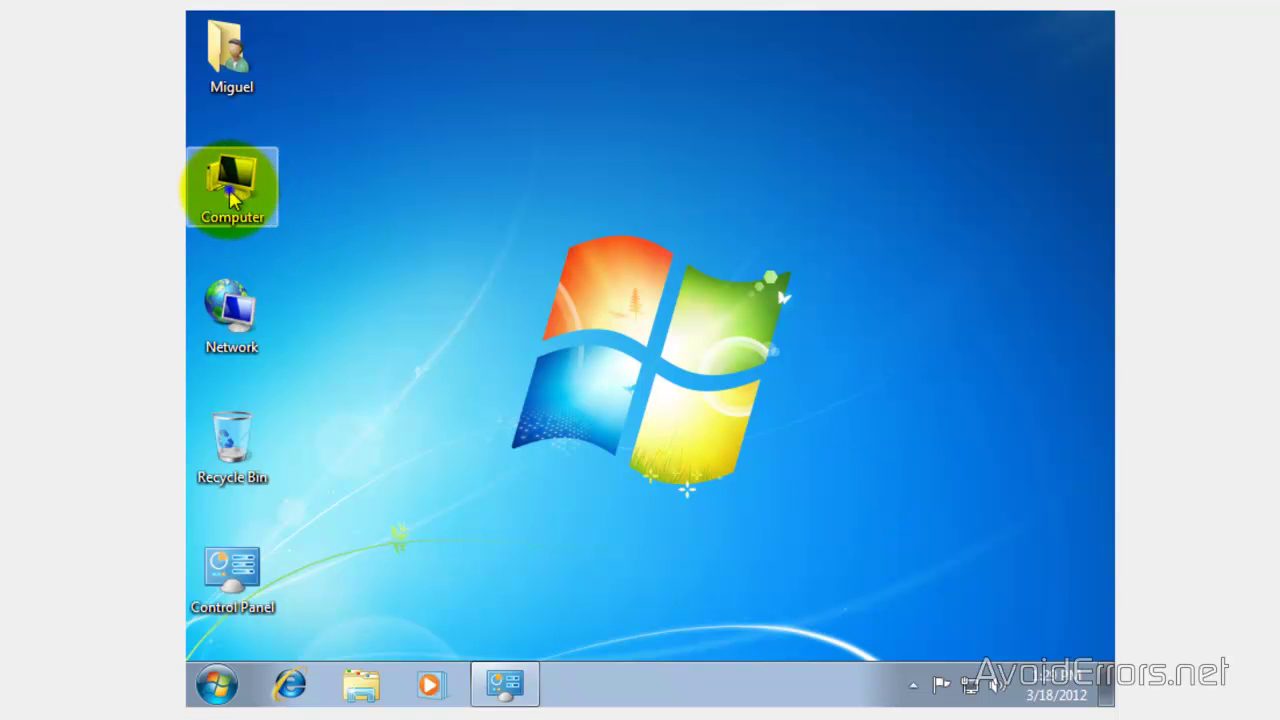
pyautogui.rightClick(230, 194)
pyautogui.click(286, 236)
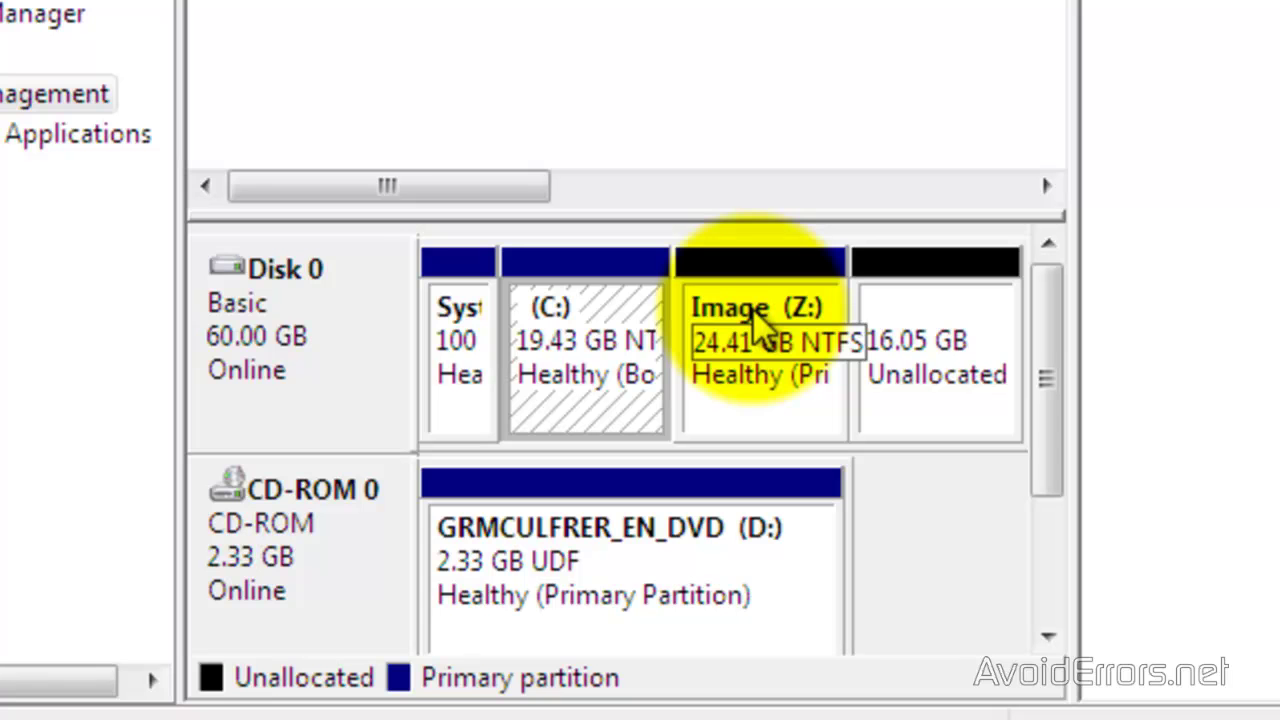
# - Open Image (Z:) to confirm the WindowsImageBackup folder, then close the folder
pyautogui.rightClick(757, 268)
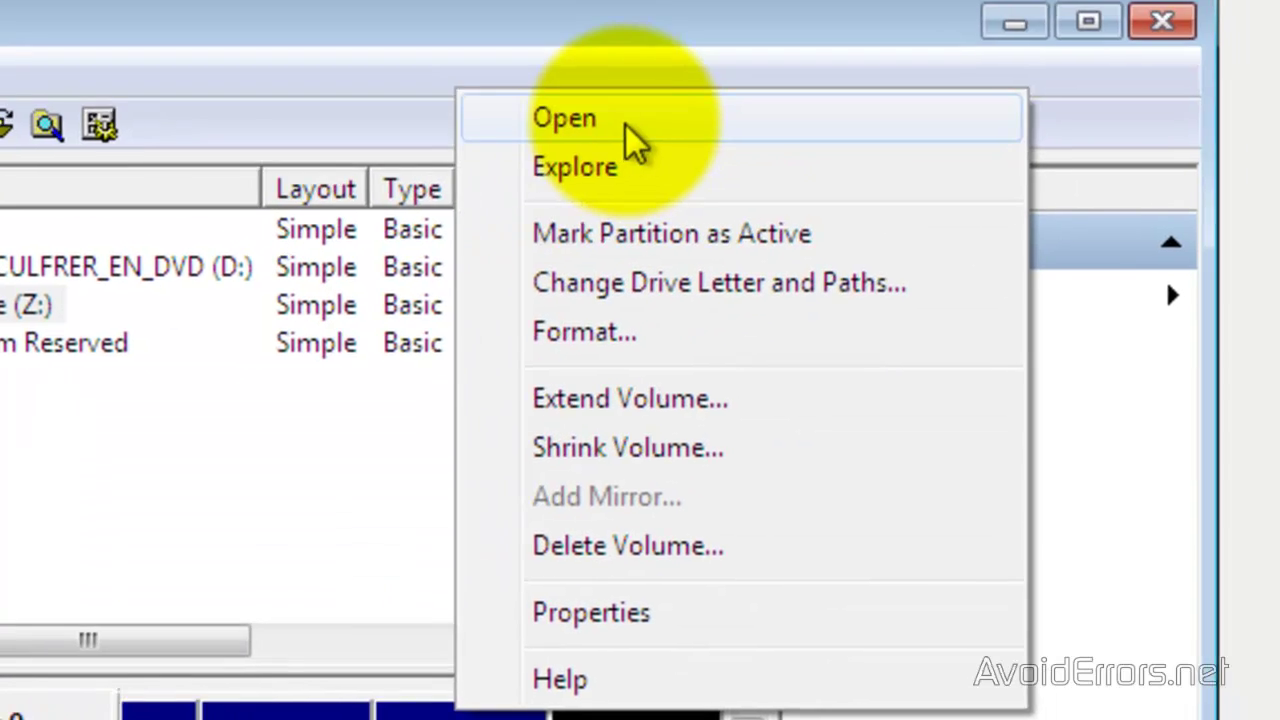
pyautogui.click(625, 123)
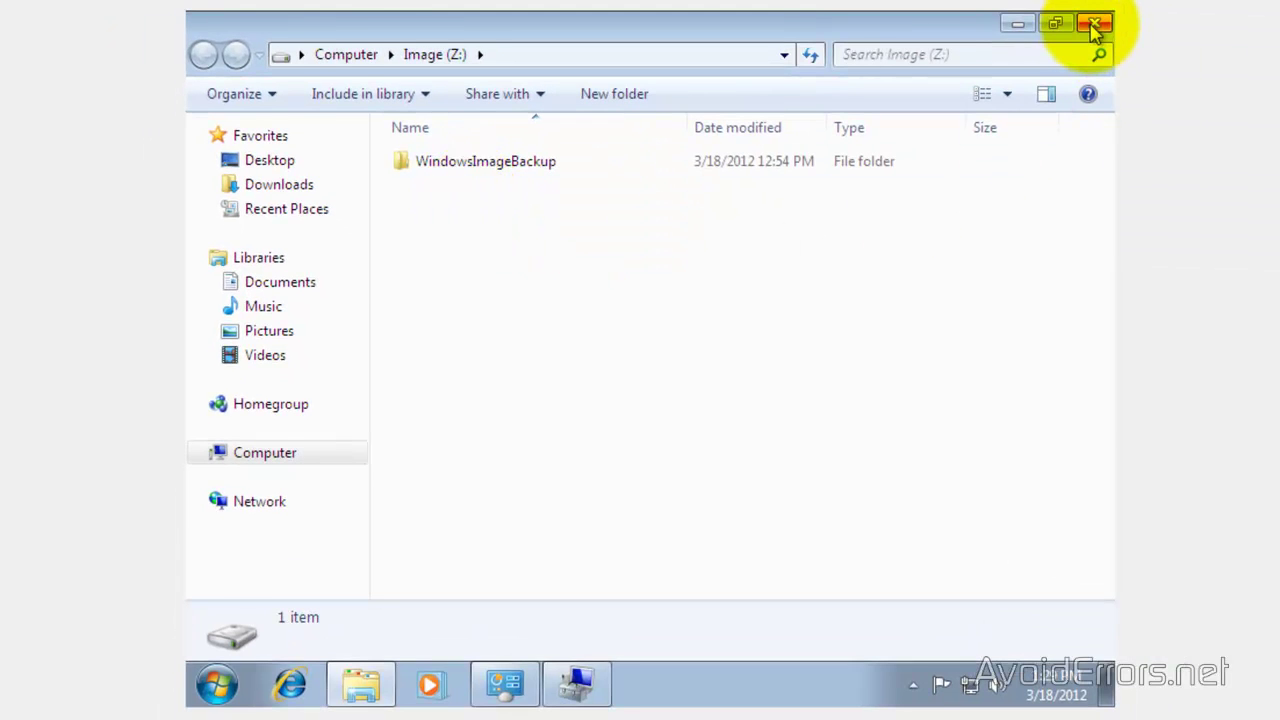
pyautogui.click(1095, 27)
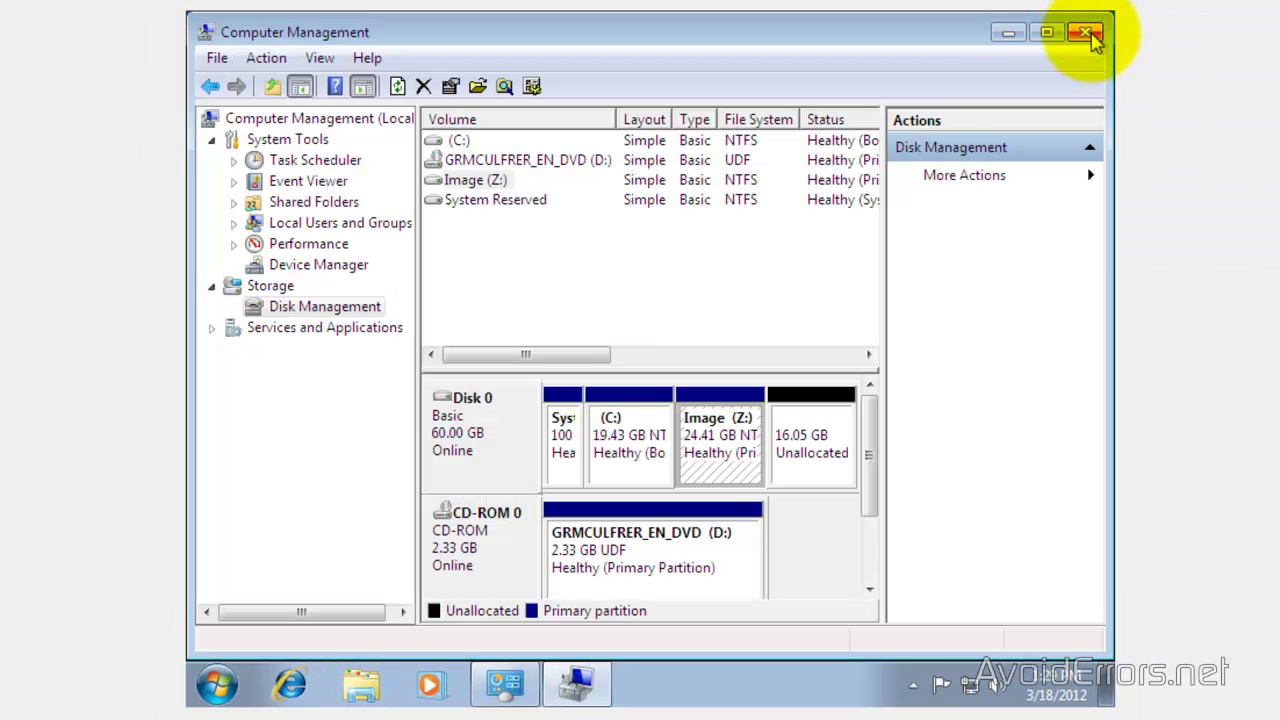
# - Close Computer Management and shut down Windows 7 from the Start menu, restarting to the boot-from-DVD prompt
pyautogui.click(1088, 34)
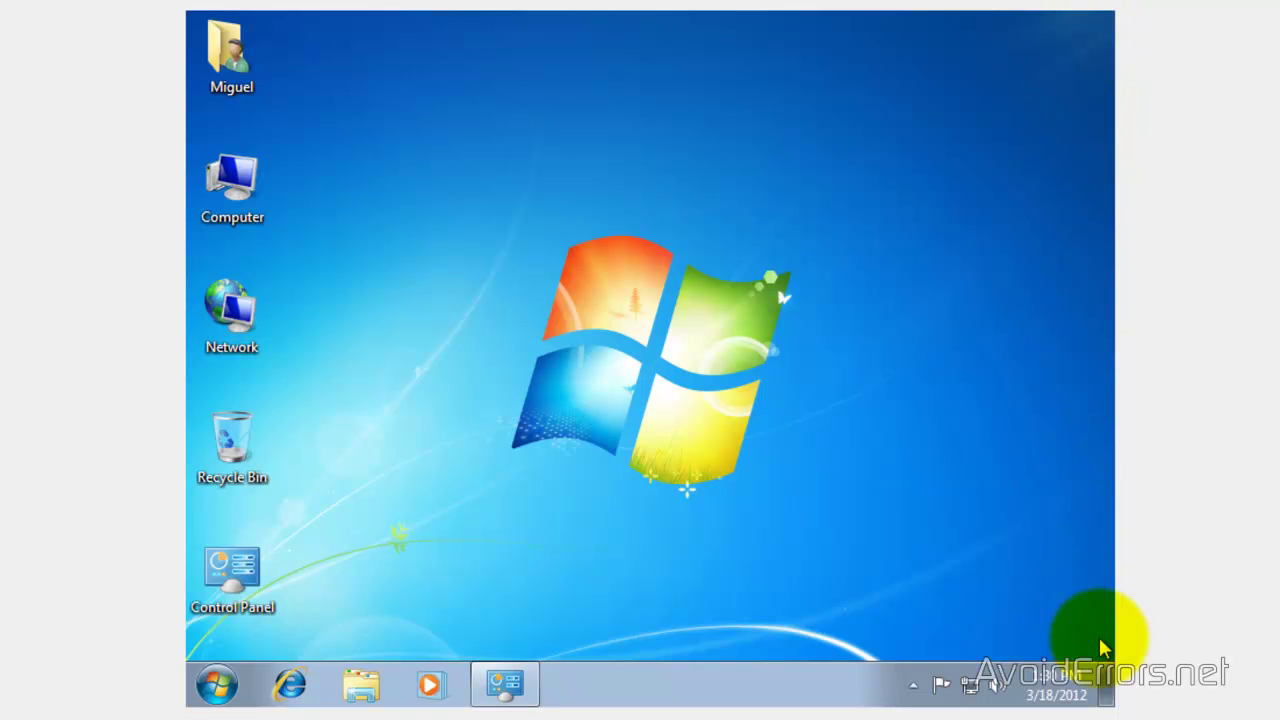
pyautogui.click(216, 686)
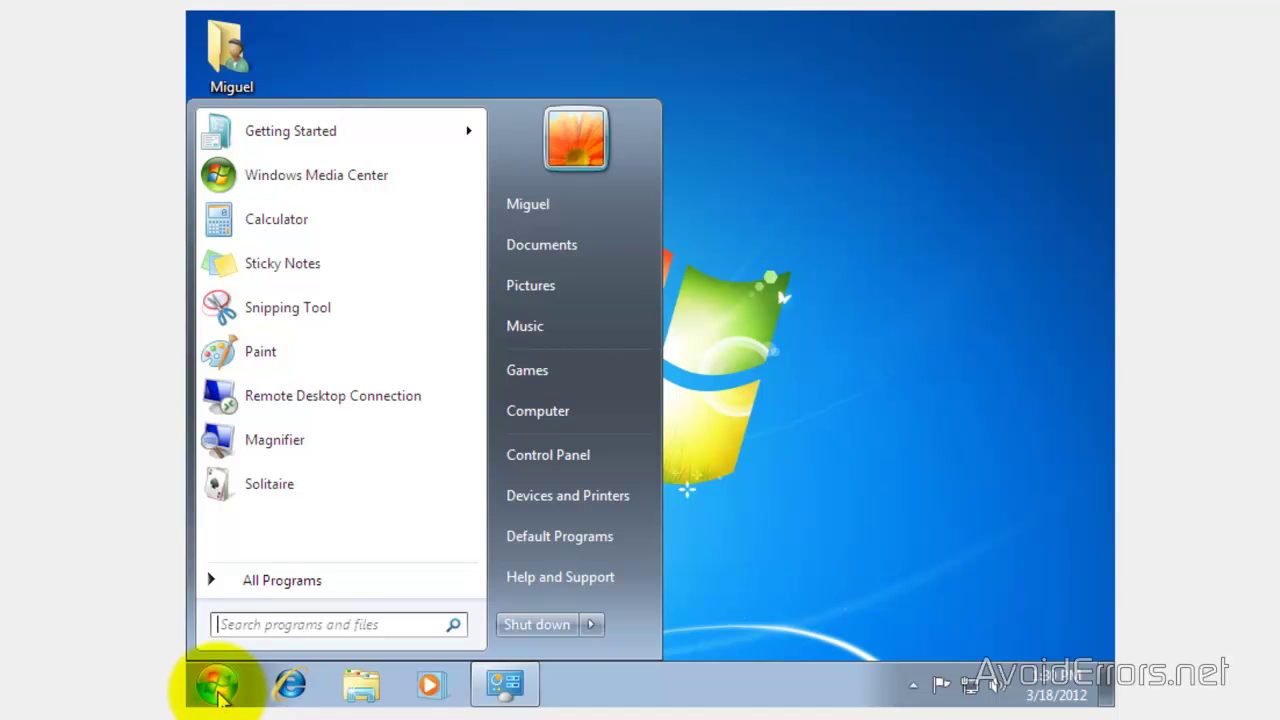
pyautogui.click(546, 632)
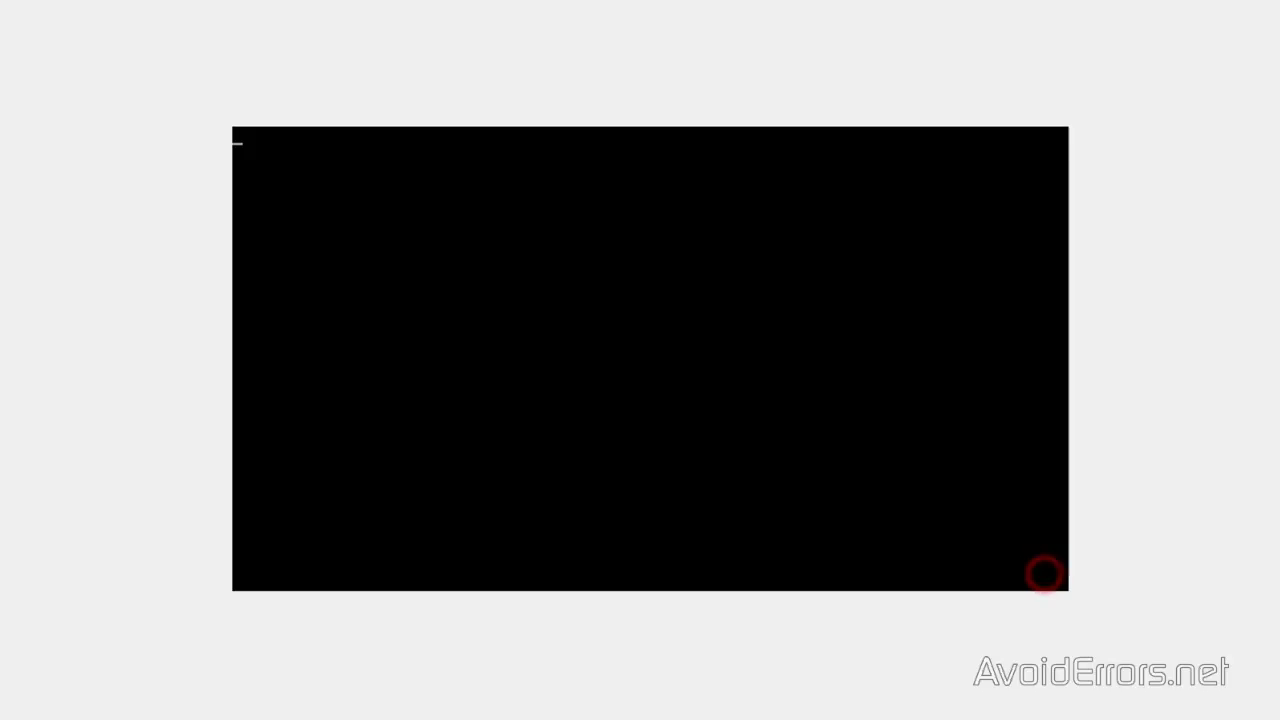
pyautogui.click(218, 5)
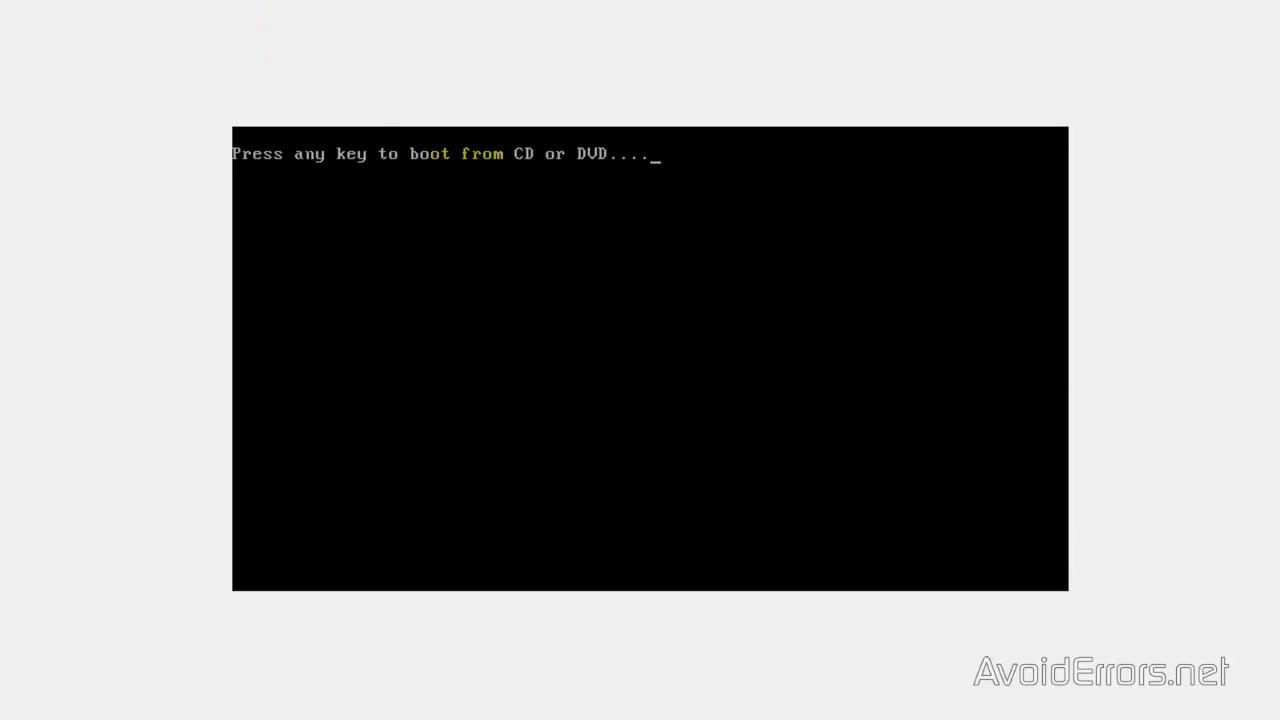
# - Boot from the Windows 7 DVD, keep the default language settings, and choose 'Repair your computer'
pyautogui.press('Return')
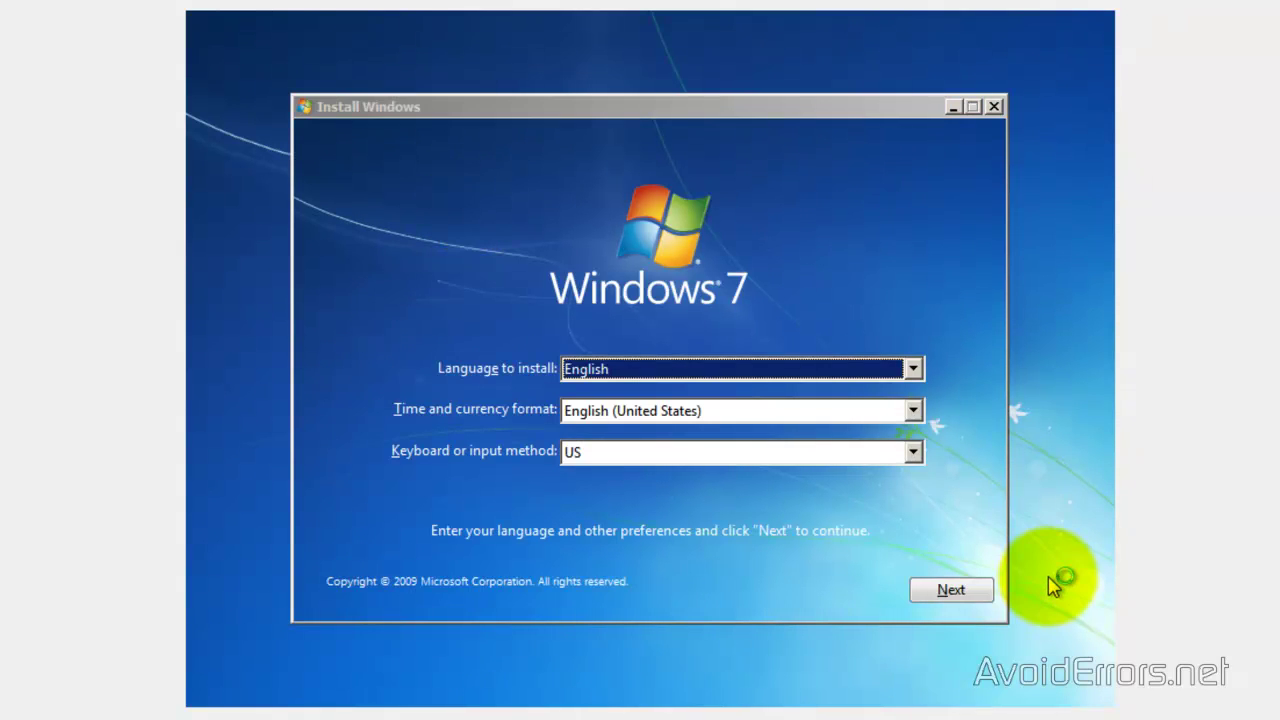
pyautogui.click(951, 590)
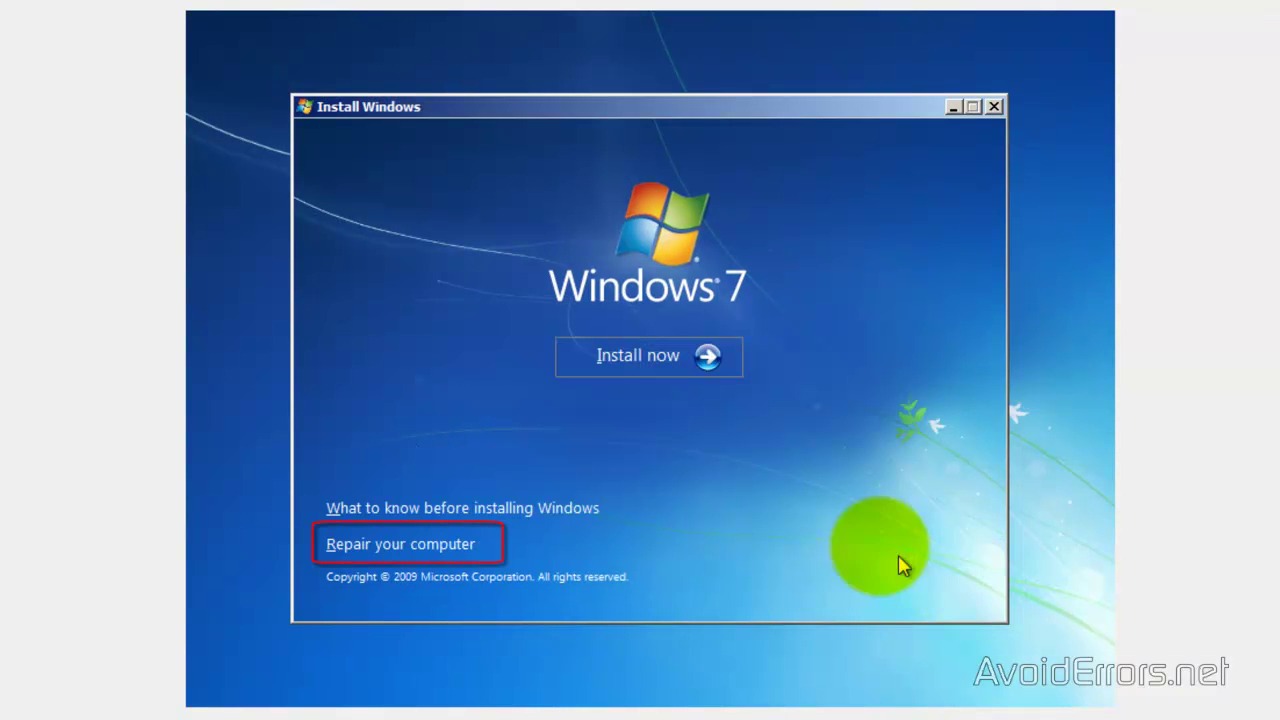
pyautogui.click(423, 544)
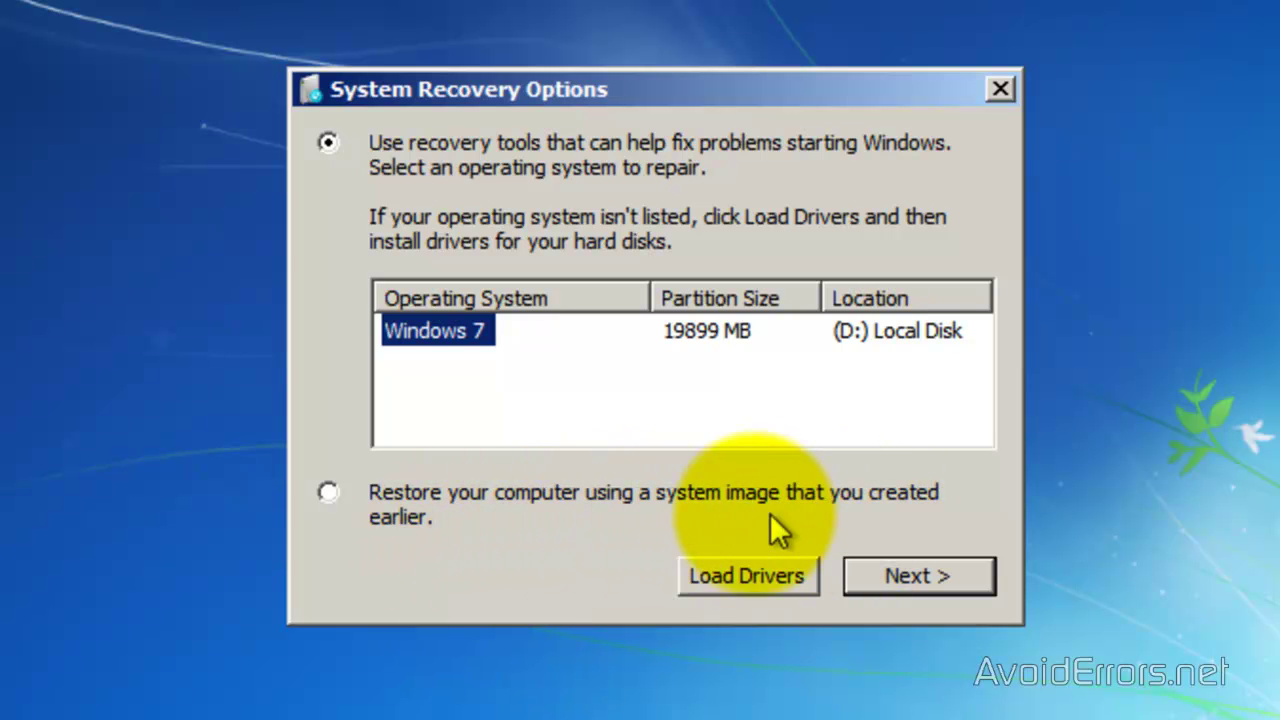
# - Open System Image Recovery and select the latest available system image to restore from
pyautogui.click(328, 491)
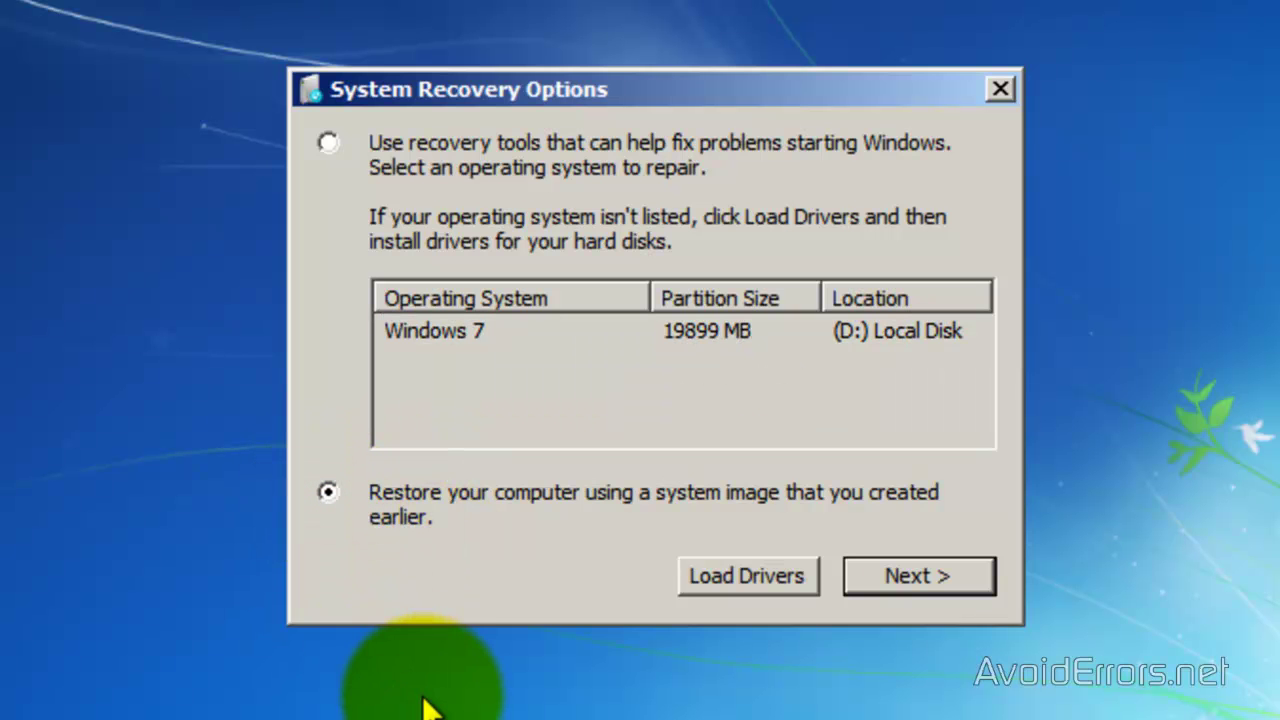
pyautogui.click(866, 575)
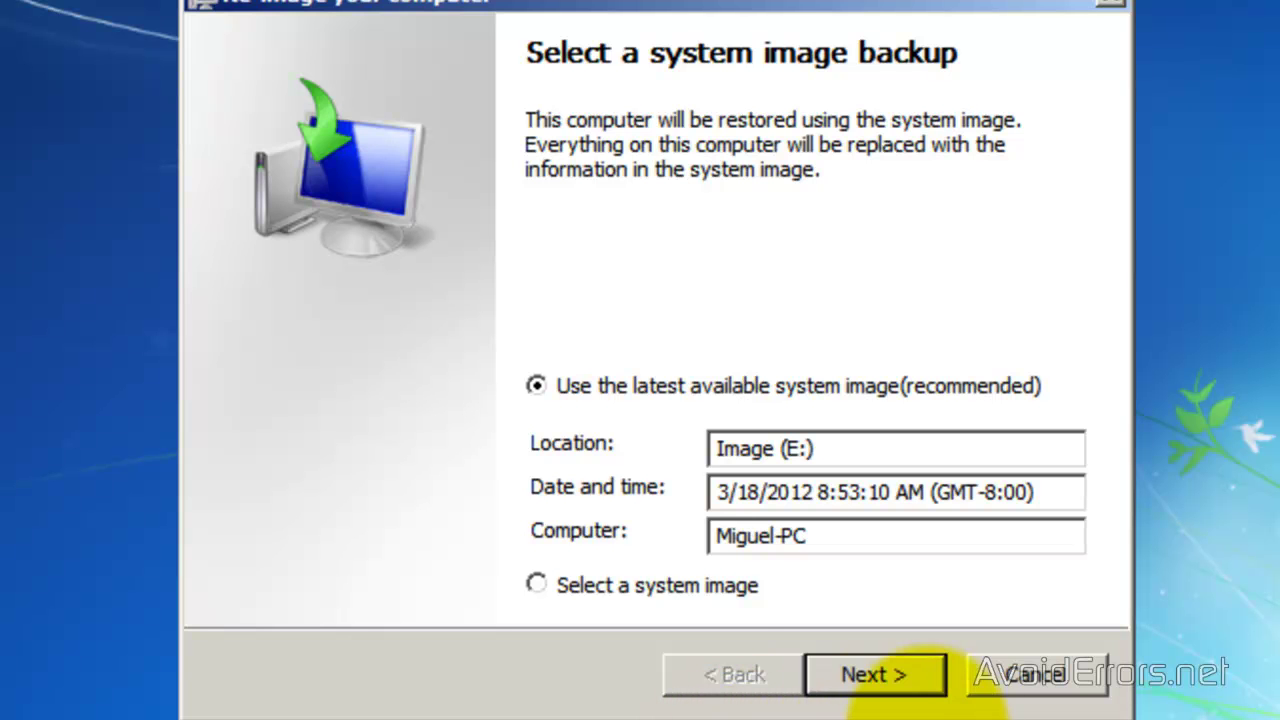
pyautogui.click(1024, 676)
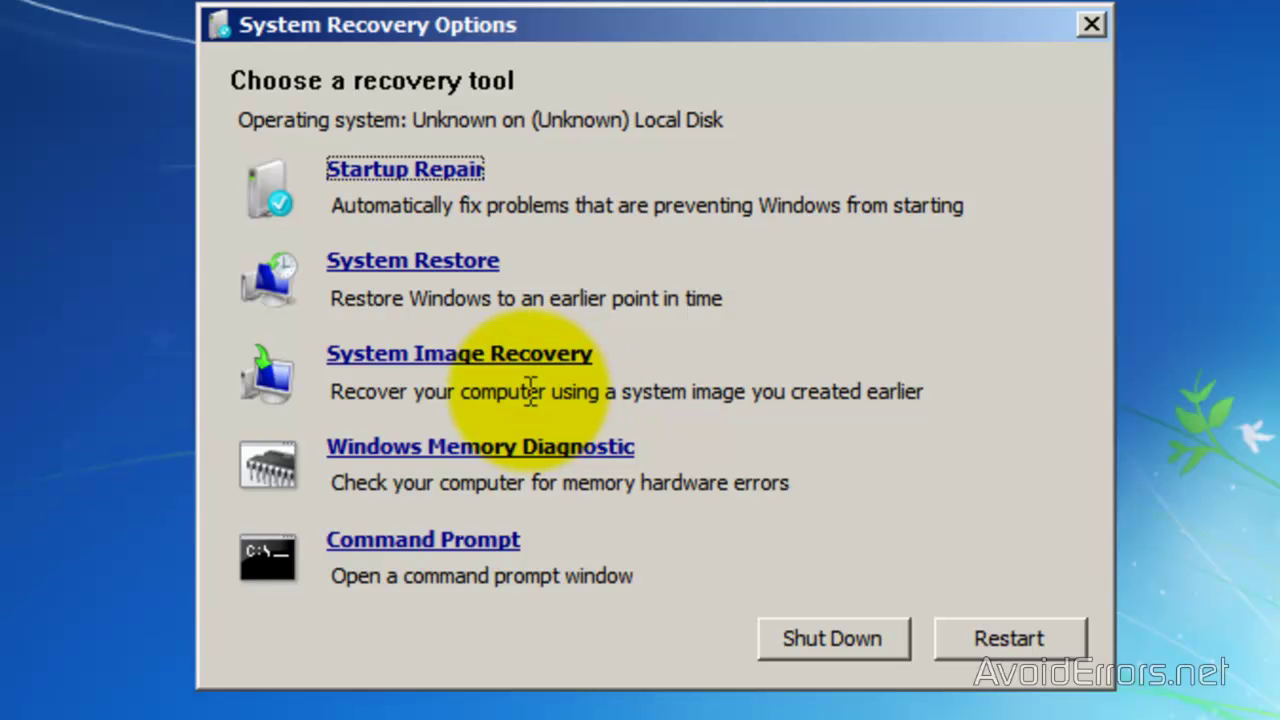
pyautogui.click(512, 356)
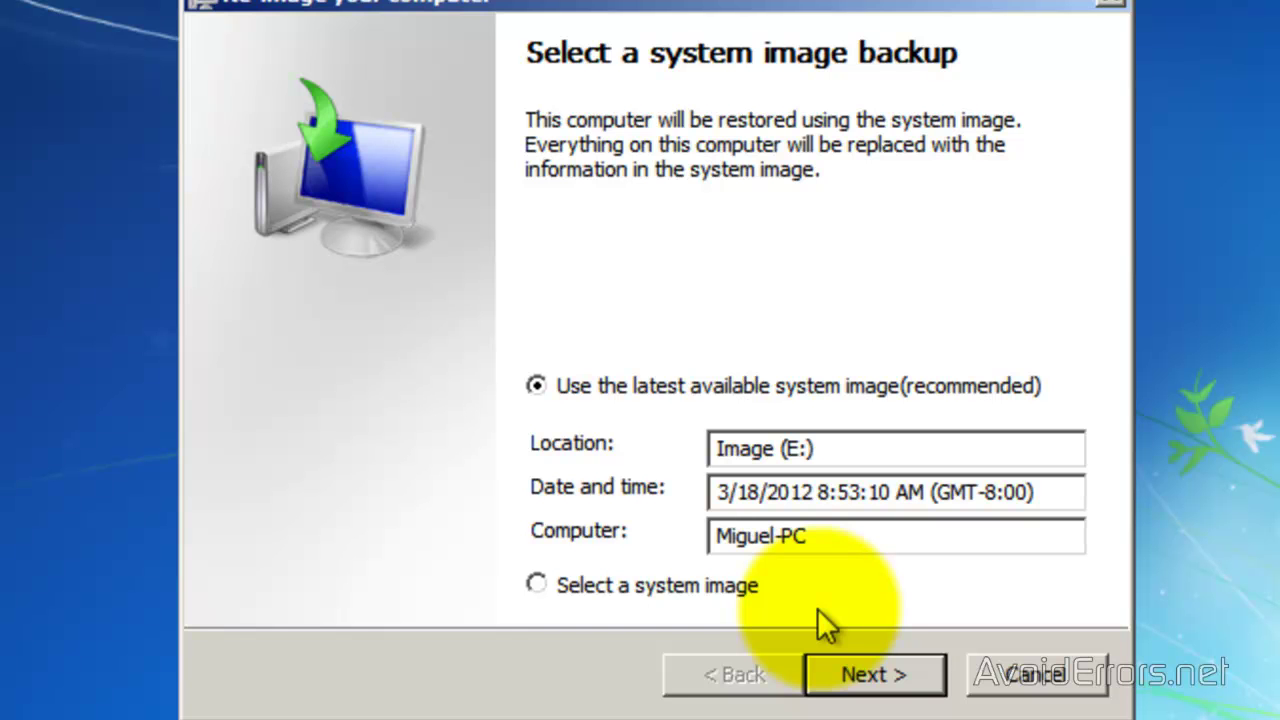
pyautogui.click(842, 663)
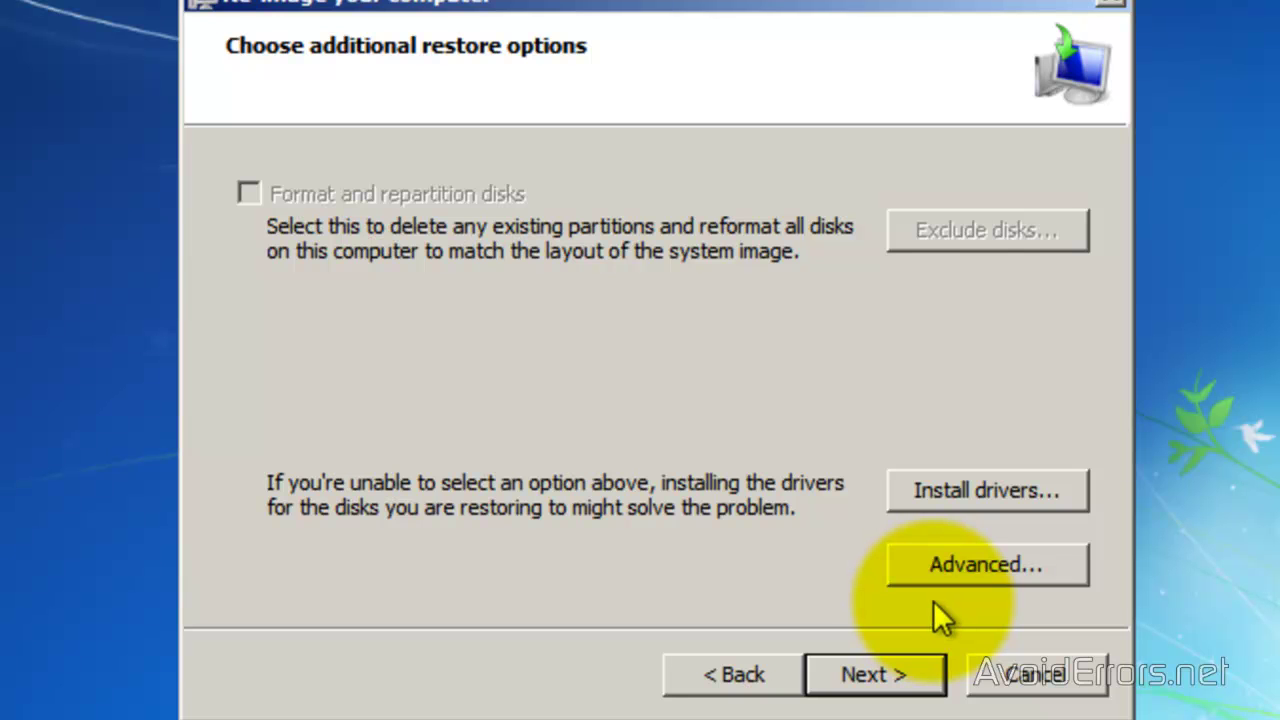
# - Accept the default restore options, finish the wizard, and confirm replacing all data with the 3/18/2012 image
pyautogui.click(875, 676)
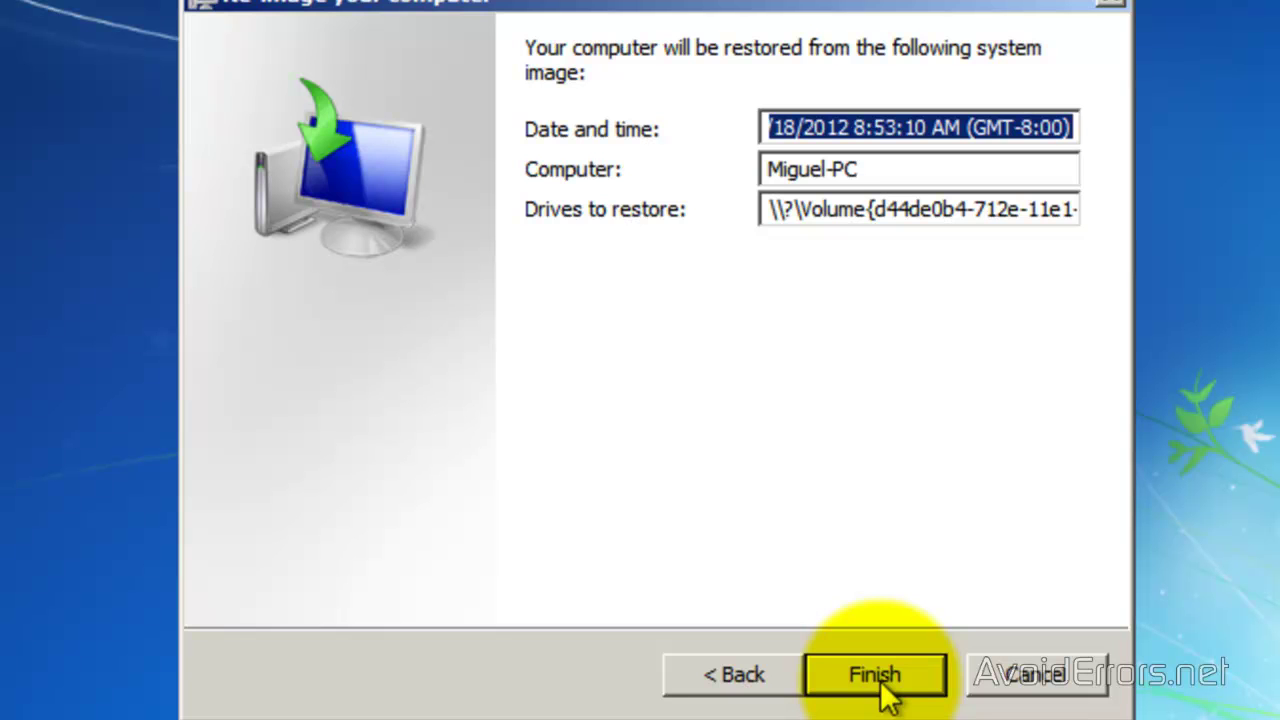
pyautogui.click(876, 676)
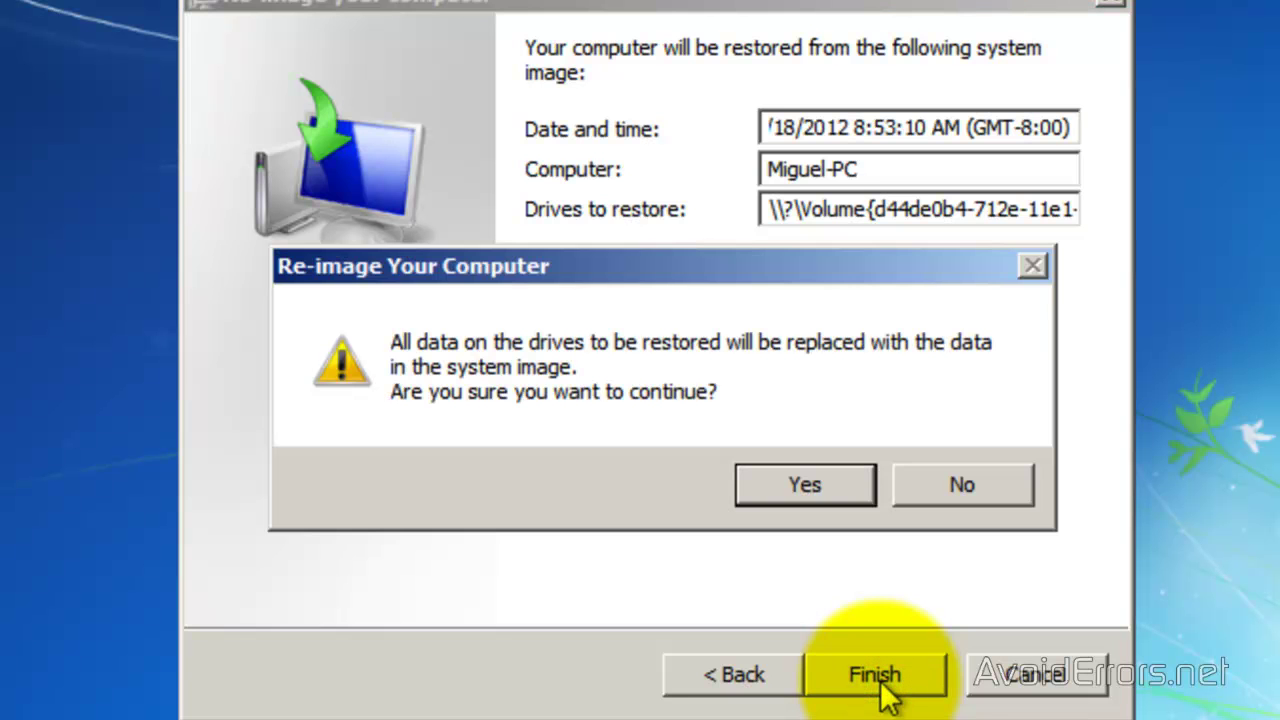
pyautogui.click(809, 486)
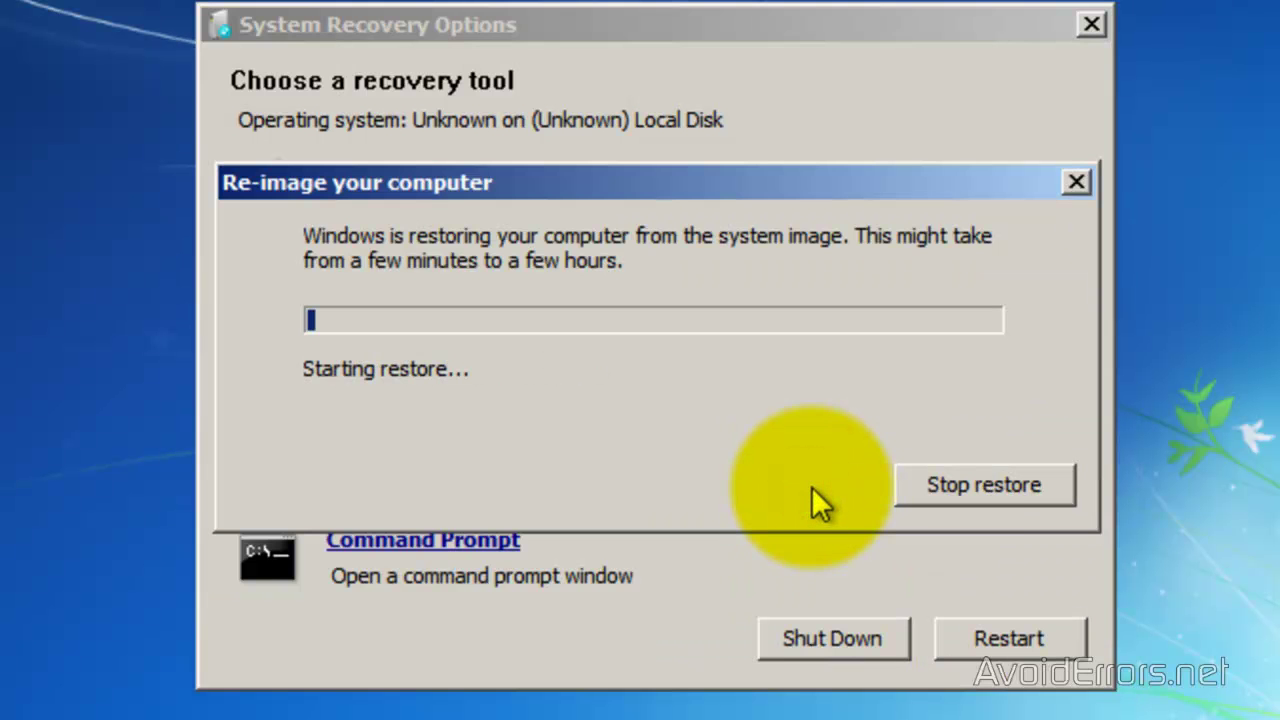